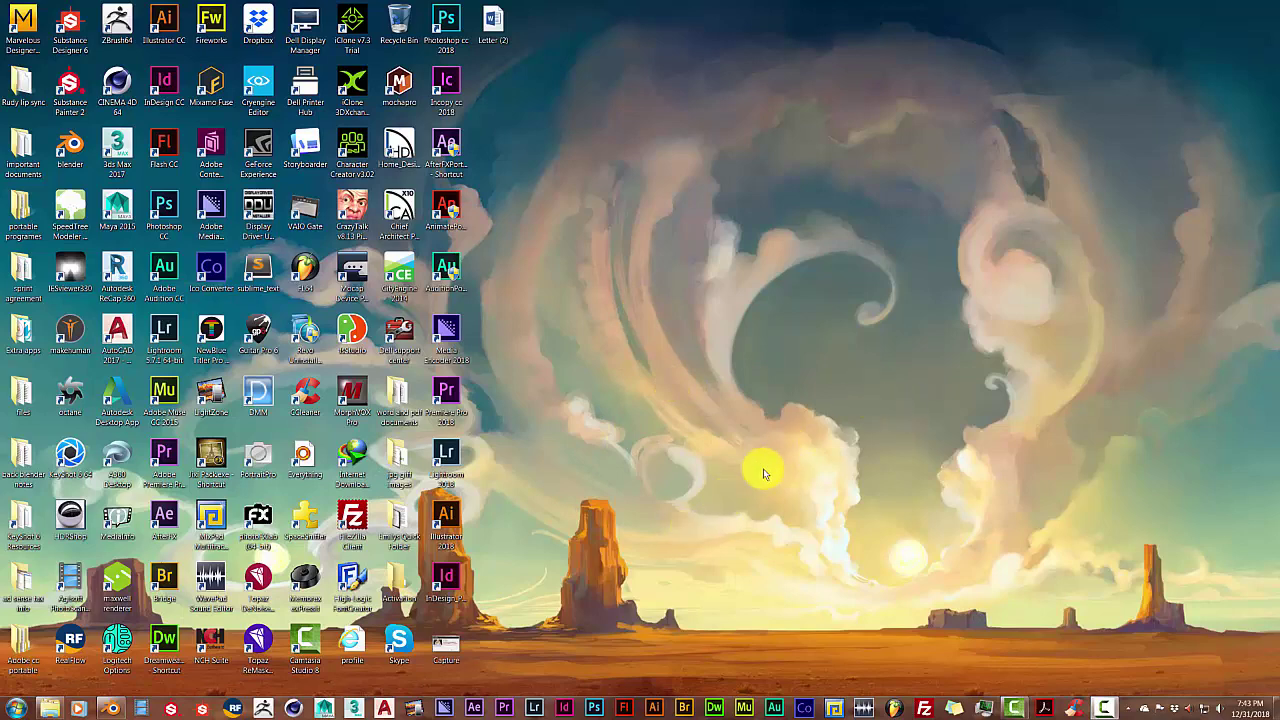
- Switch to Blender and examine the movie formats offered for the render output
{"action": "left_click", "coordinate": [110, 708]}
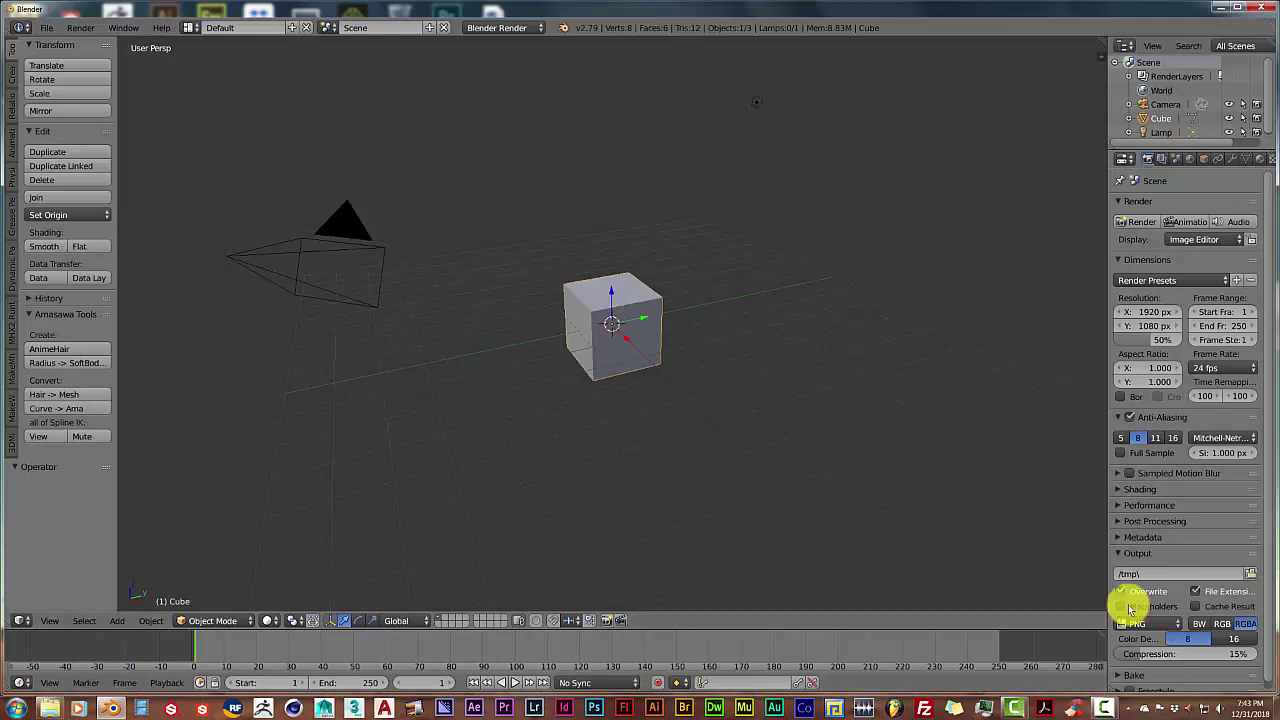
{"action": "left_click", "coordinate": [1130, 616]}
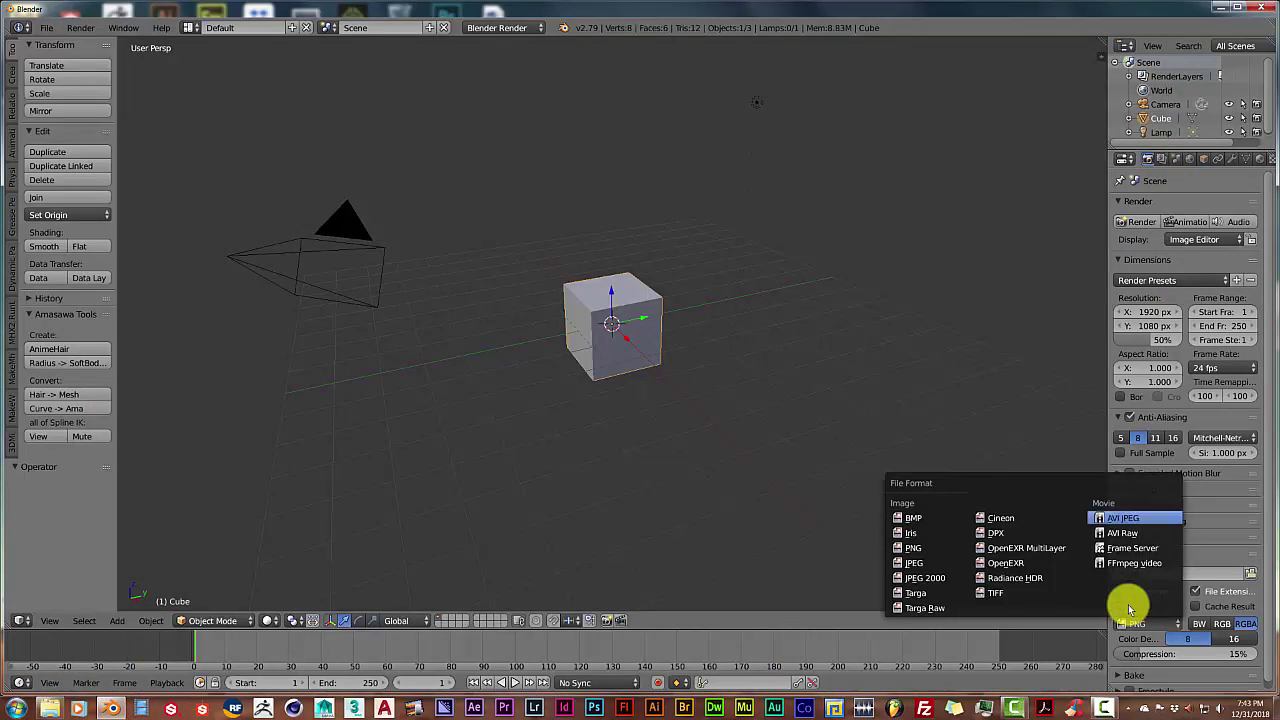
{"action": "key", "text": "Down"}
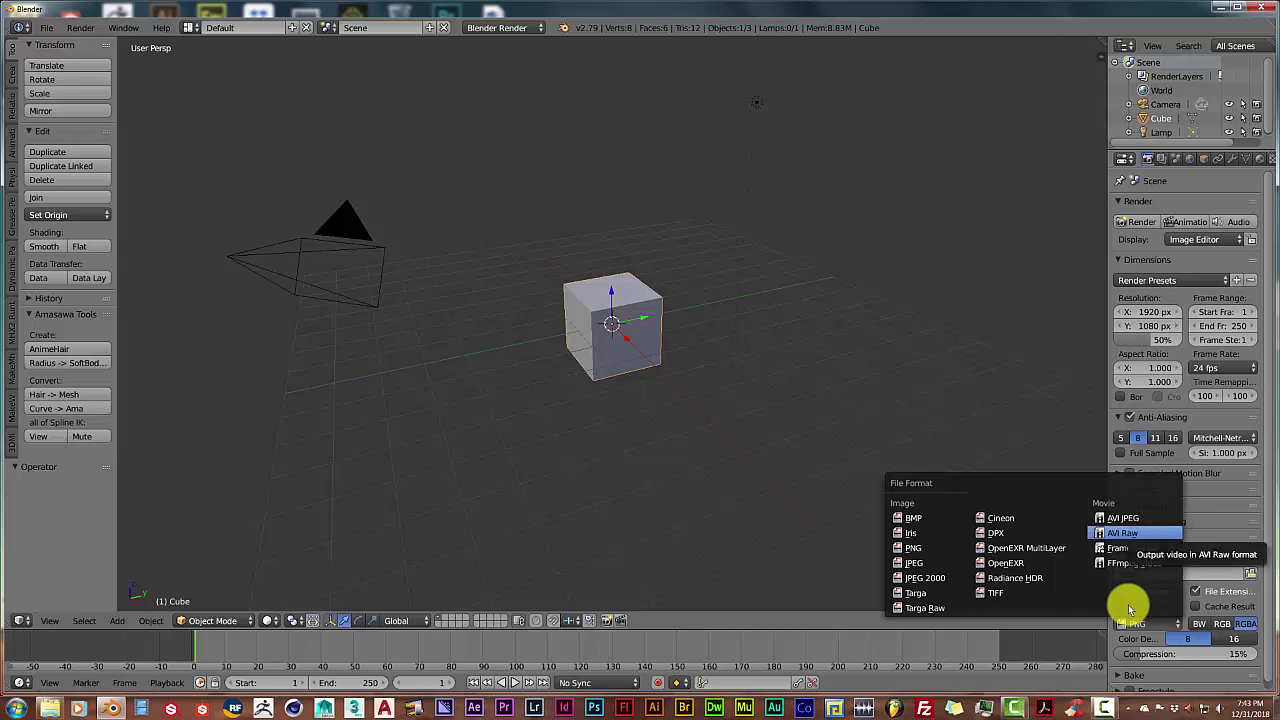
{"action": "key", "text": "Down"}
{"action": "key", "text": "Down"}
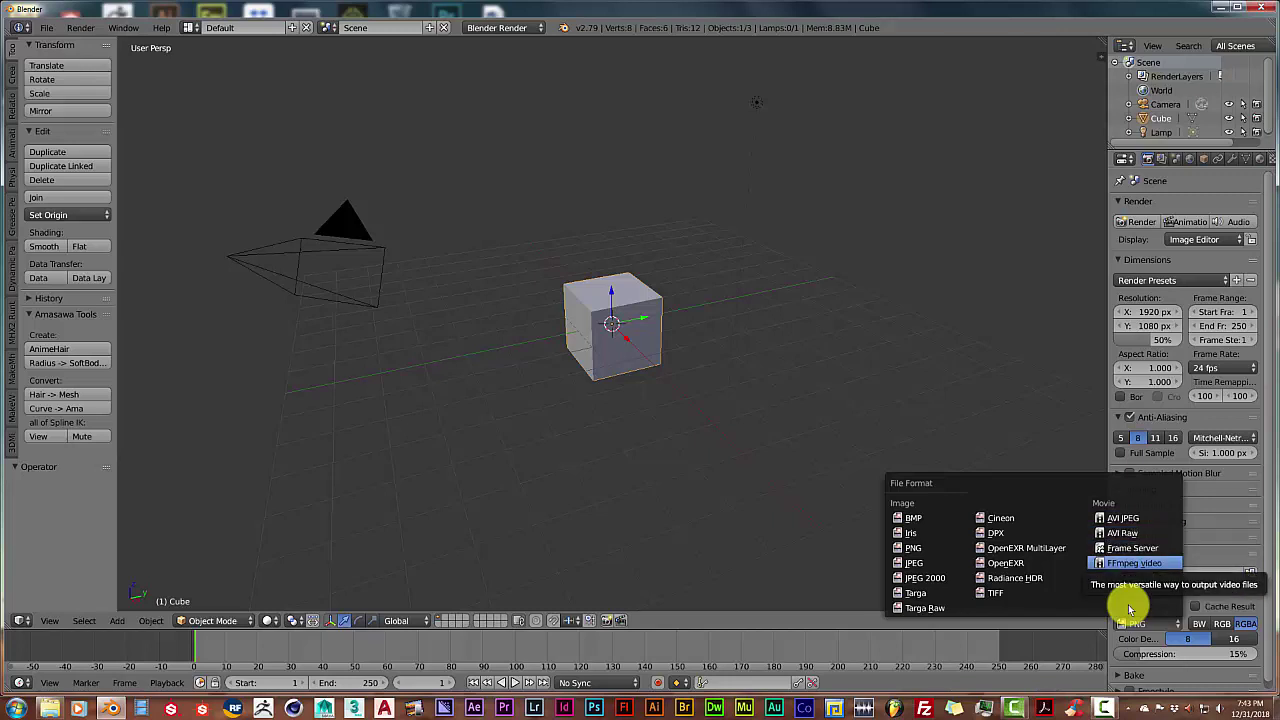
{"action": "key", "text": "Escape"}
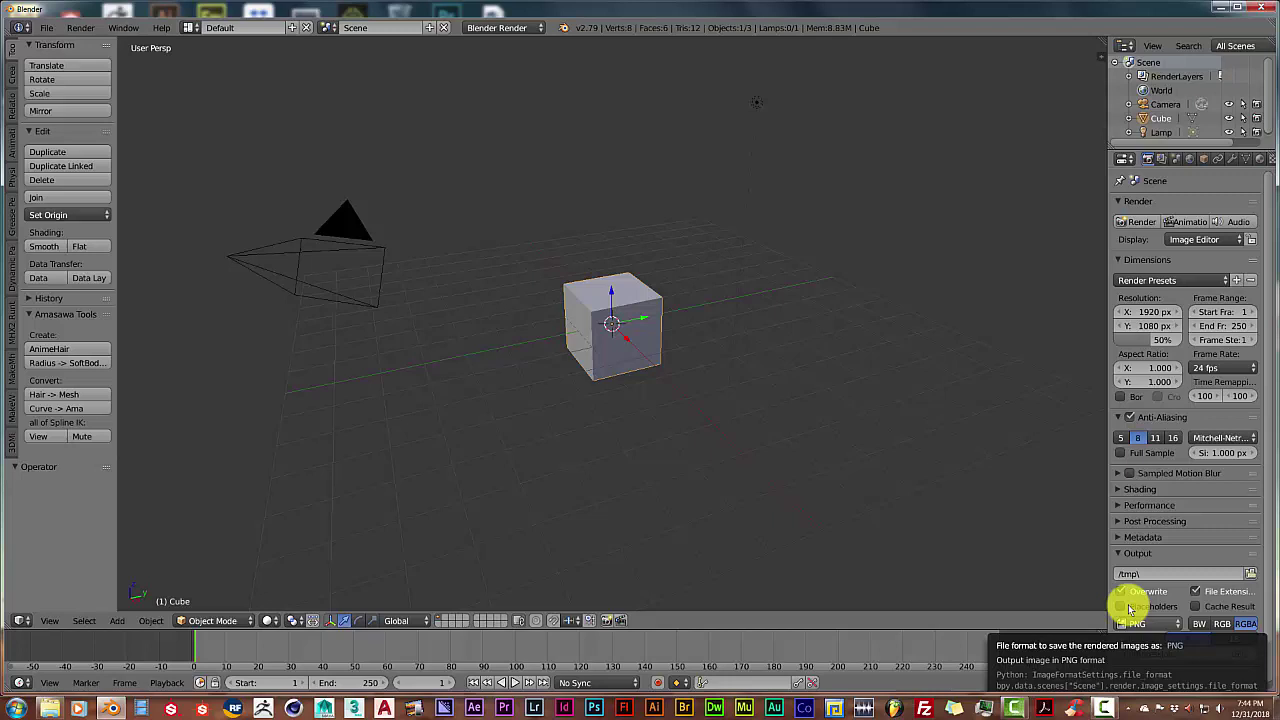
- Examine the output file format list again and the available frame rate options
{"action": "left_click", "coordinate": [1129, 612]}
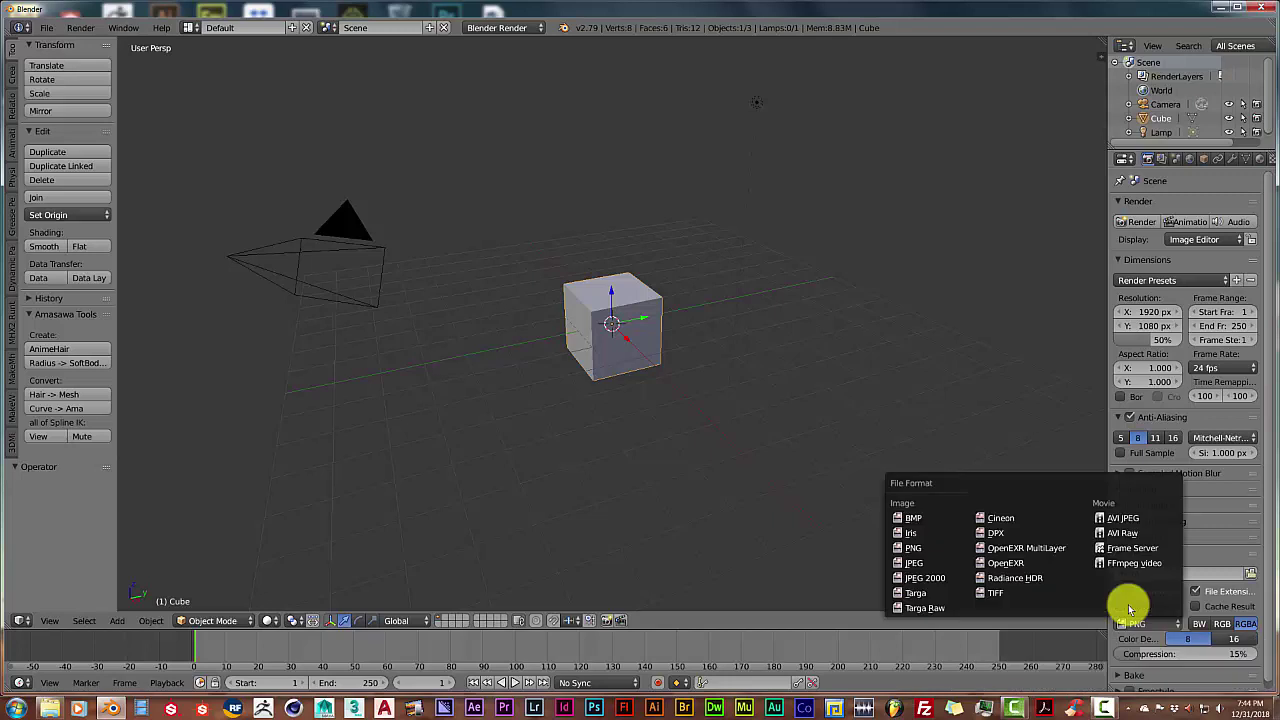
{"action": "left_click", "coordinate": [1129, 612]}
{"action": "left_click", "coordinate": [1129, 612]}
{"action": "left_click", "coordinate": [1129, 610]}
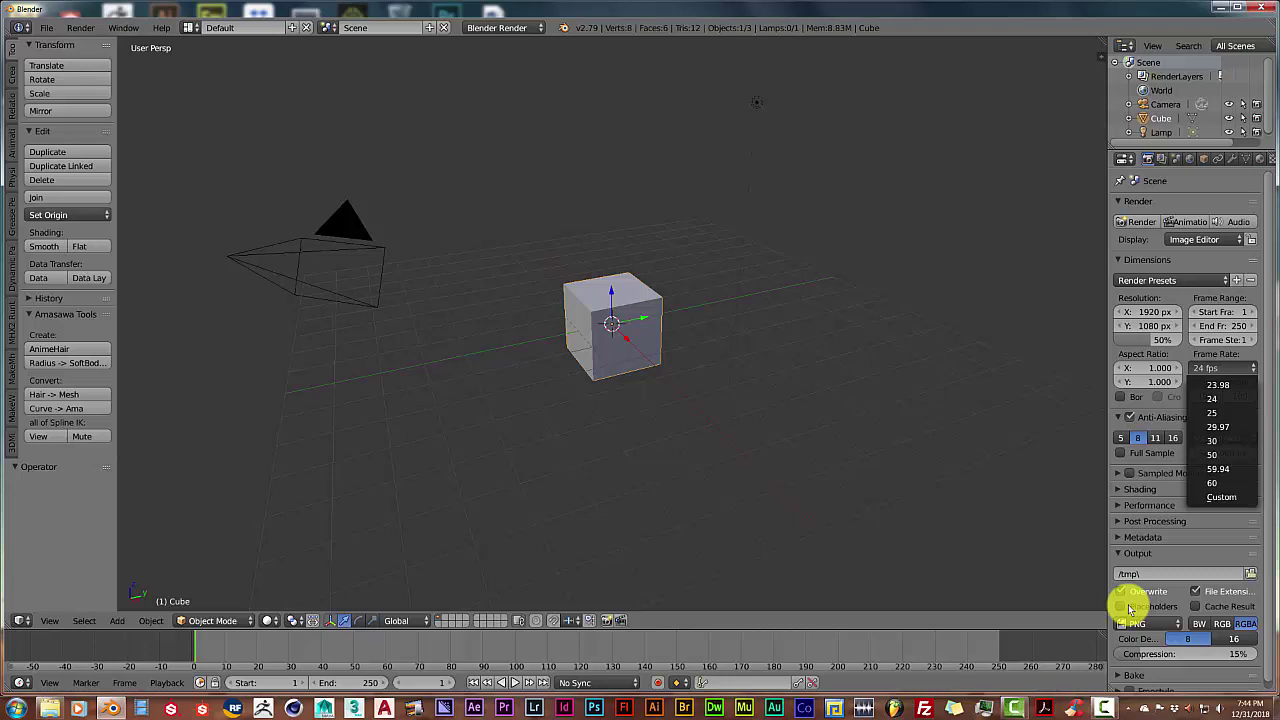
{"action": "key", "text": "Escape"}
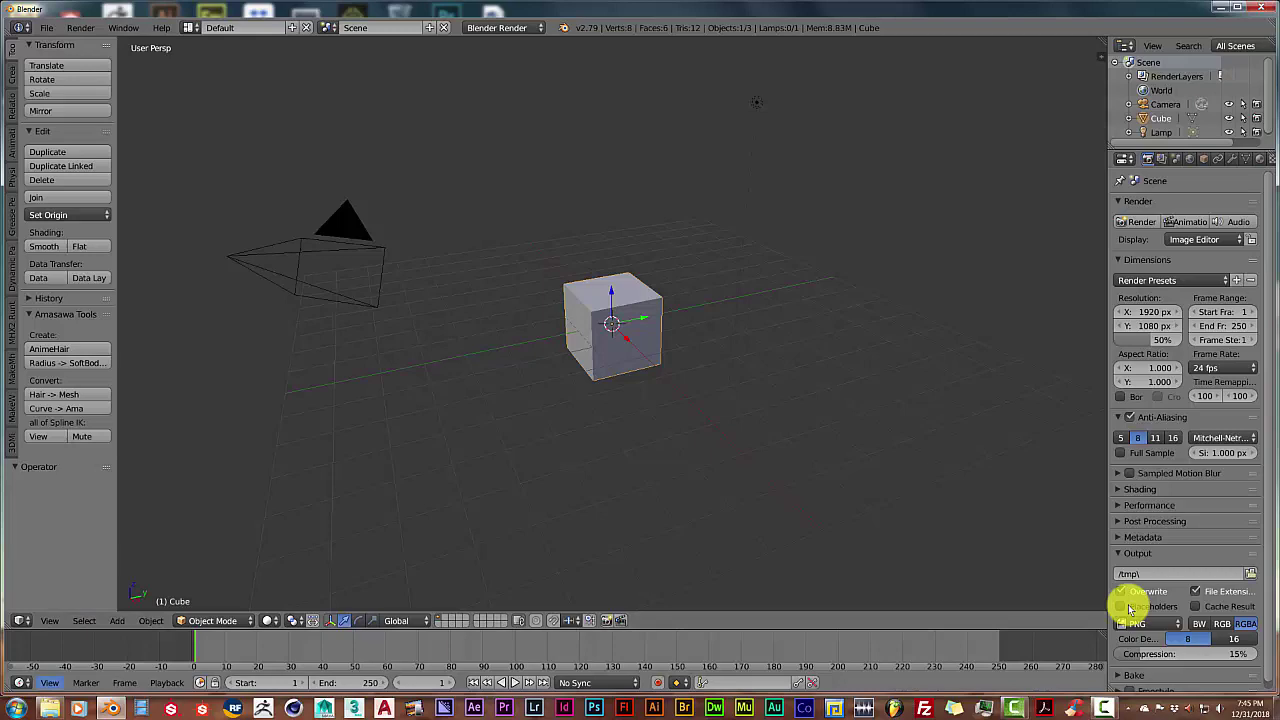
- Switch to the file explorer, browse the rendered frames in the intro scene folder, and minimize the window
{"action": "key", "text": "alt+Tab"}
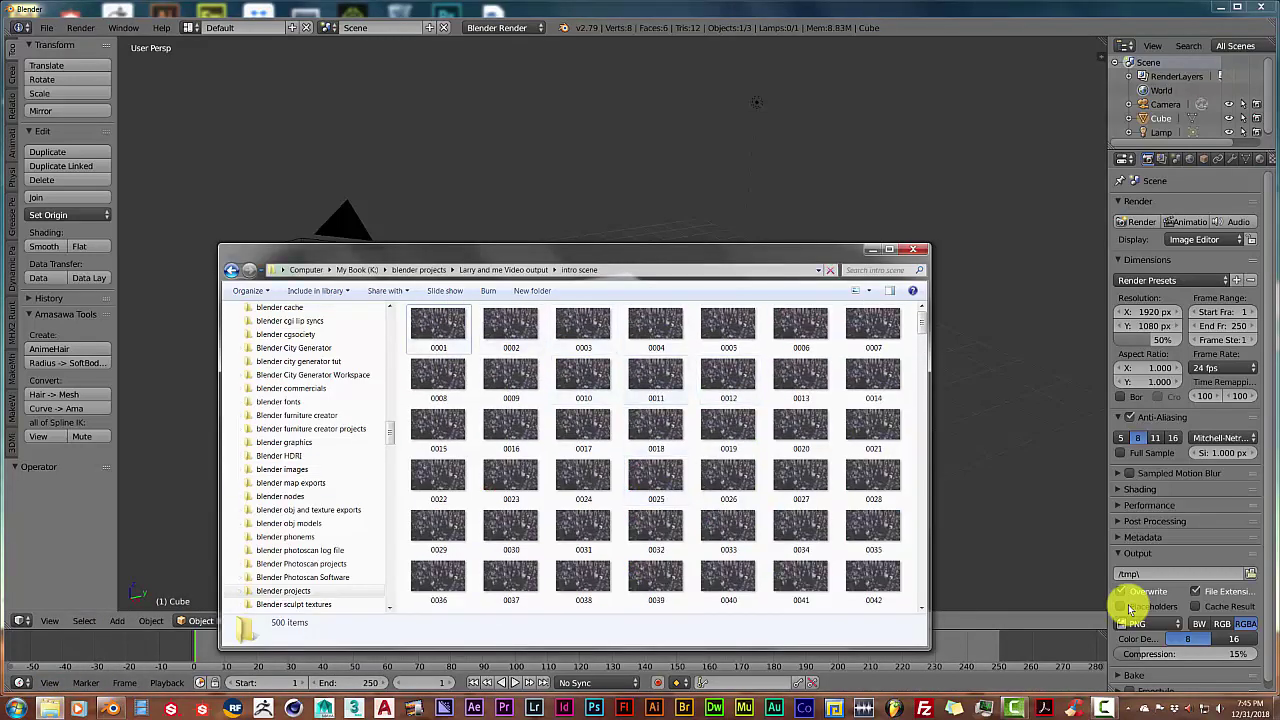
{"action": "scroll", "coordinate": [656, 500], "scroll_direction": "down", "scroll_amount": 4}
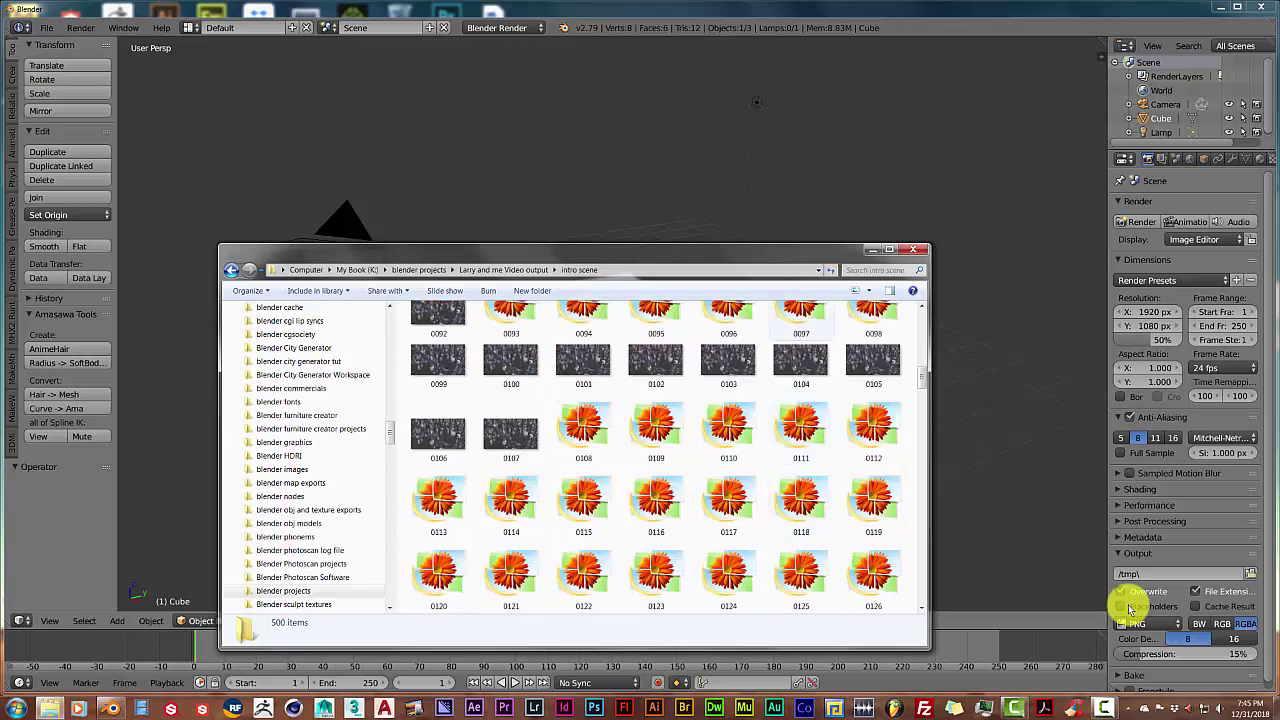
{"action": "left_click", "coordinate": [872, 249]}
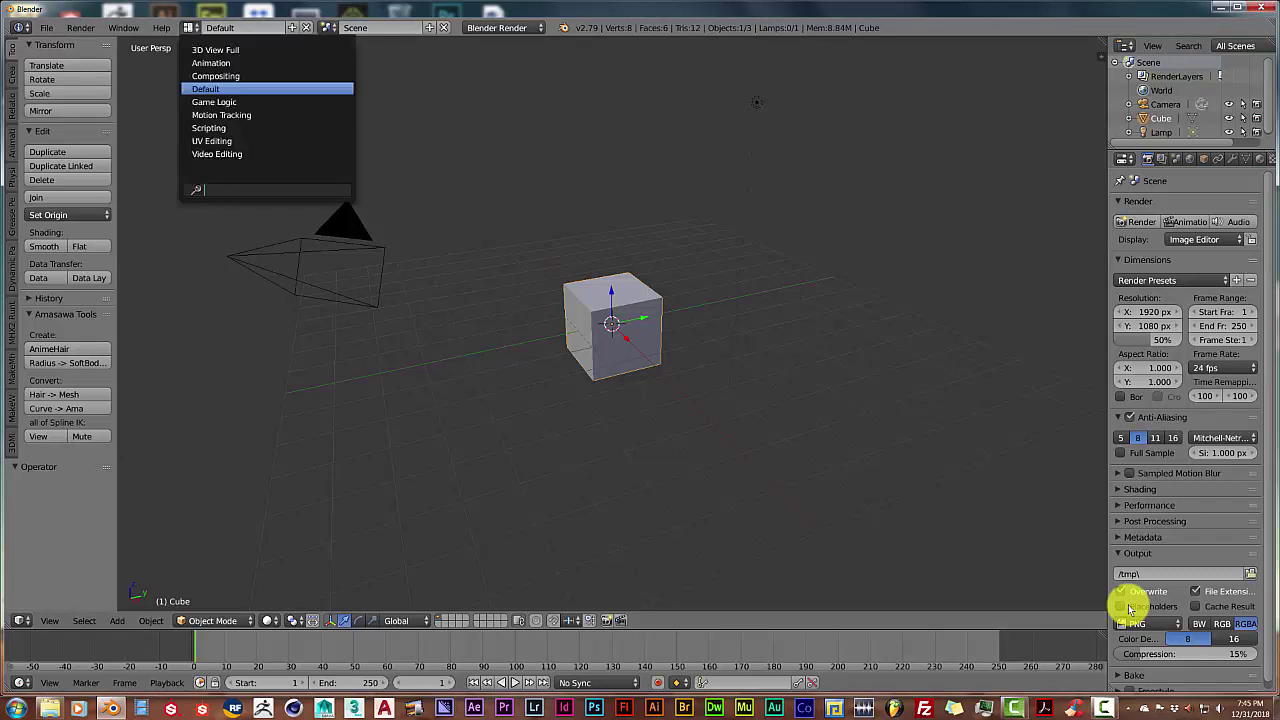
- Change Blender's screen layout to Video Editing
{"action": "key", "text": "Down"}
{"action": "key", "text": "Down"}
{"action": "key", "text": "Down"}
{"action": "key", "text": "Down"}
{"action": "key", "text": "Down"}
{"action": "key", "text": "Return"}
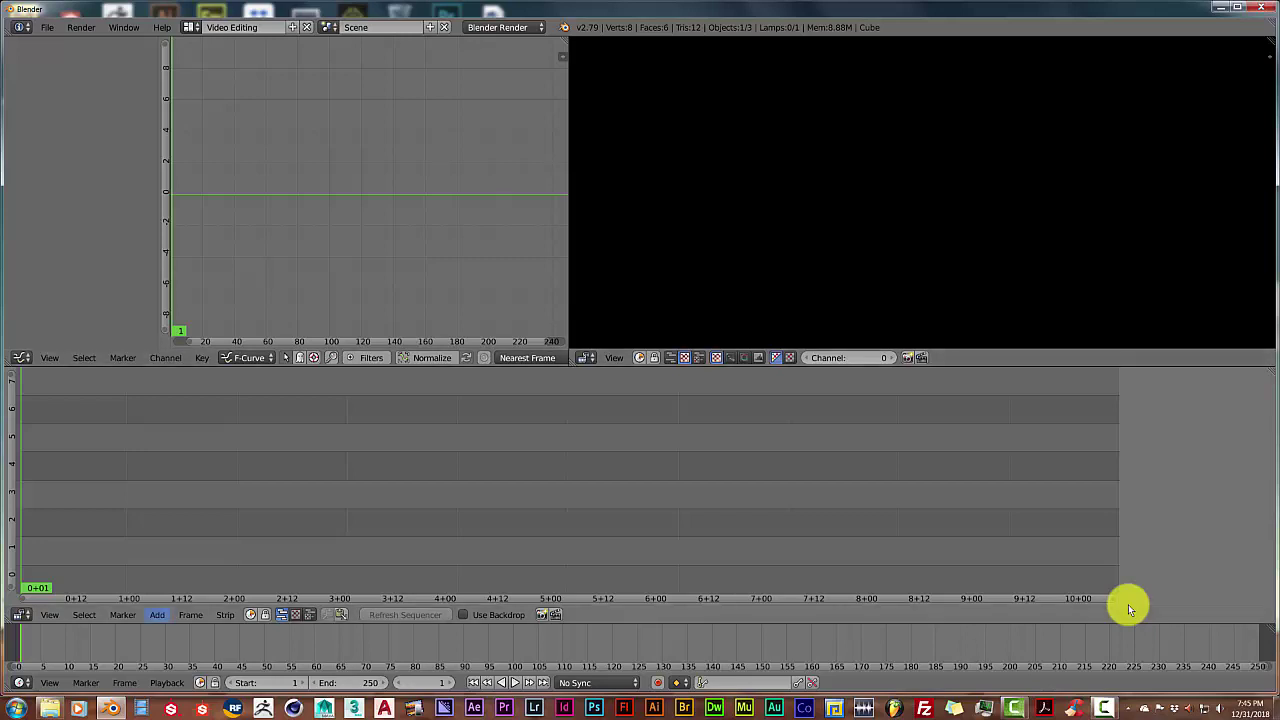
- Add all the PNG frames from the recent intro scene folder to the sequencer as an image strip
{"action": "left_click", "coordinate": [157, 614]}
{"action": "key", "text": "Down"}
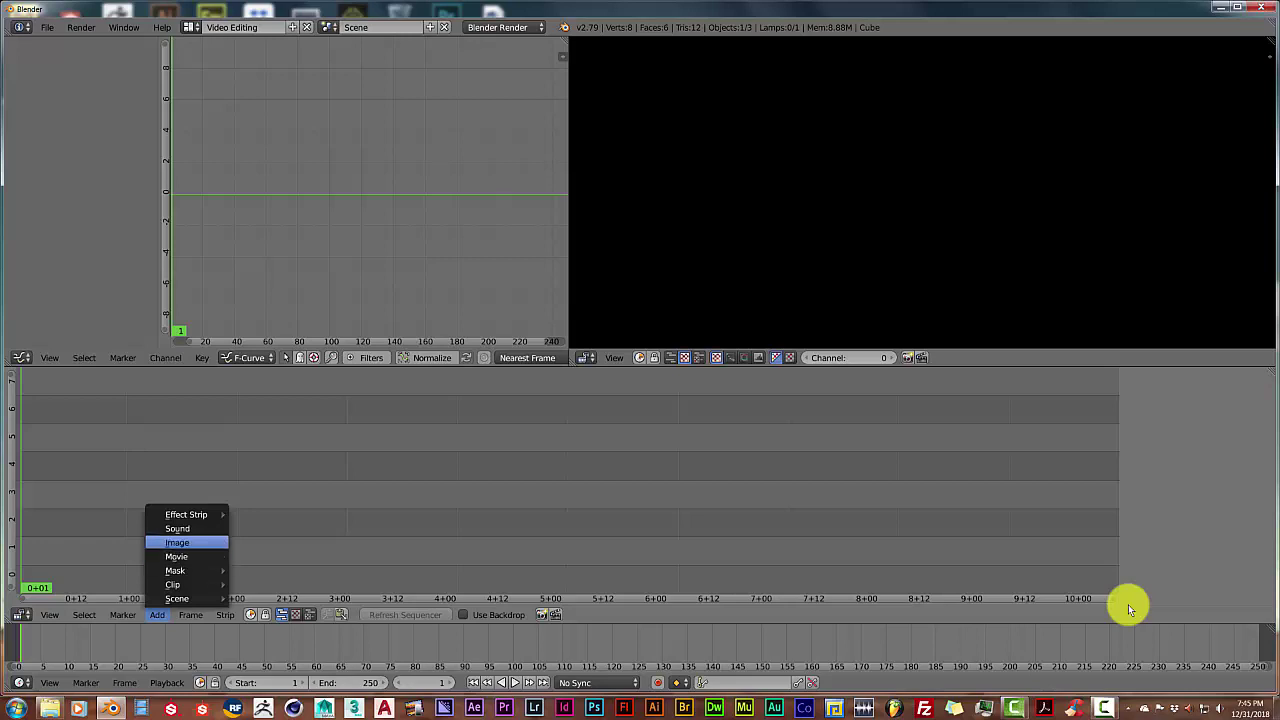
{"action": "key", "text": "Return"}
{"action": "key", "text": "Up"}
{"action": "key", "text": "Up"}
{"action": "key", "text": "Up"}
{"action": "key", "text": "Up"}
{"action": "key", "text": "Up"}
{"action": "key", "text": "Up"}
{"action": "key", "text": "Up"}
{"action": "key", "text": "Up"}
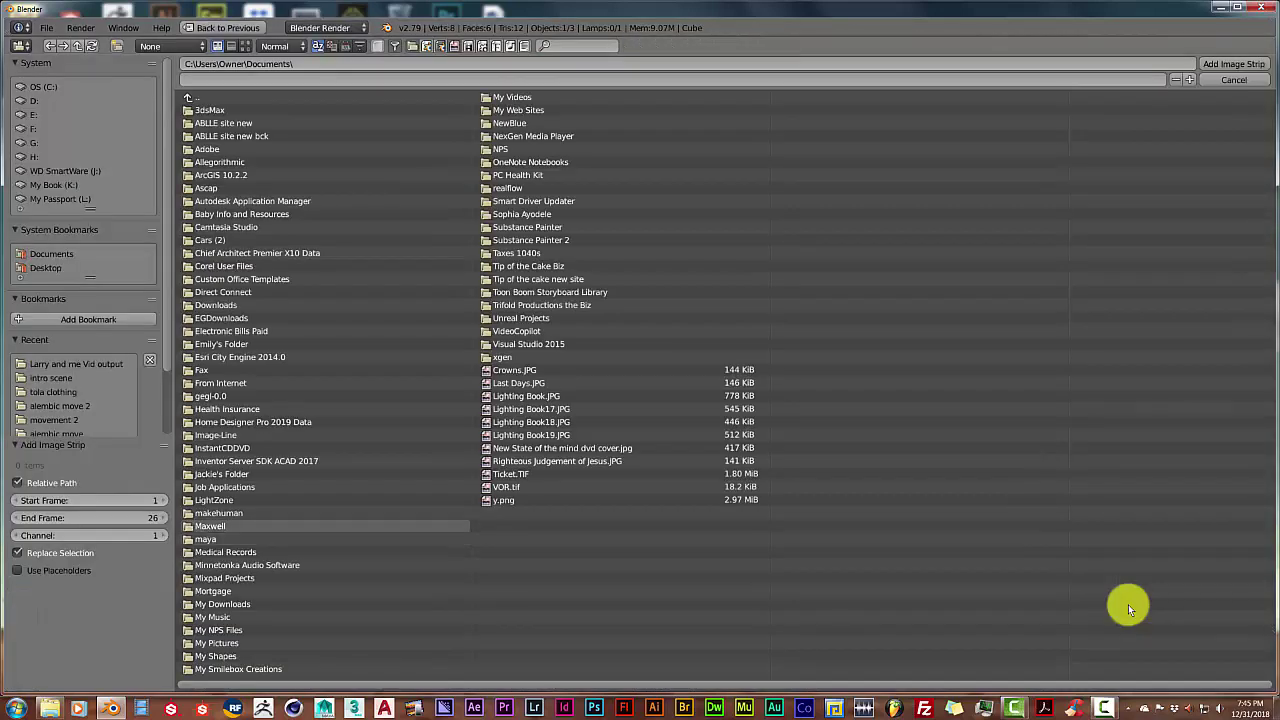
{"action": "key", "text": "Down"}
{"action": "key", "text": "Down"}
{"action": "key", "text": "Down"}
{"action": "key", "text": "Down"}
{"action": "key", "text": "Down"}
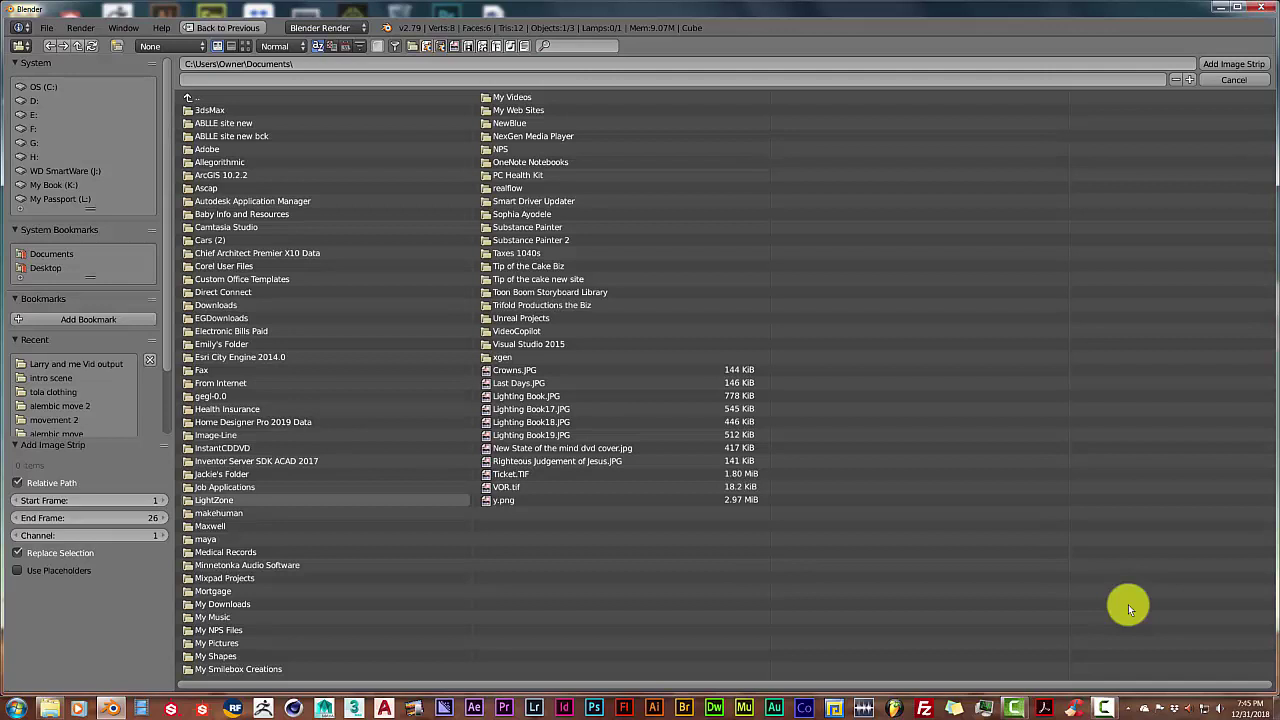
{"action": "key", "text": "Up"}
{"action": "key", "text": "Up"}
{"action": "key", "text": "Up"}
{"action": "key", "text": "Up"}
{"action": "key", "text": "Down"}
{"action": "key", "text": "Down"}
{"action": "key", "text": "Down"}
{"action": "key", "text": "Down"}
{"action": "key", "text": "Down"}
{"action": "key", "text": "Down"}
{"action": "key", "text": "Down"}
{"action": "key", "text": "Up"}
{"action": "key", "text": "Up"}
{"action": "key", "text": "Up"}
{"action": "key", "text": "Up"}
{"action": "key", "text": "Up"}
{"action": "key", "text": "Down"}
{"action": "key", "text": "Down"}
{"action": "key", "text": "Up"}
{"action": "key", "text": "Up"}
{"action": "key", "text": "Up"}
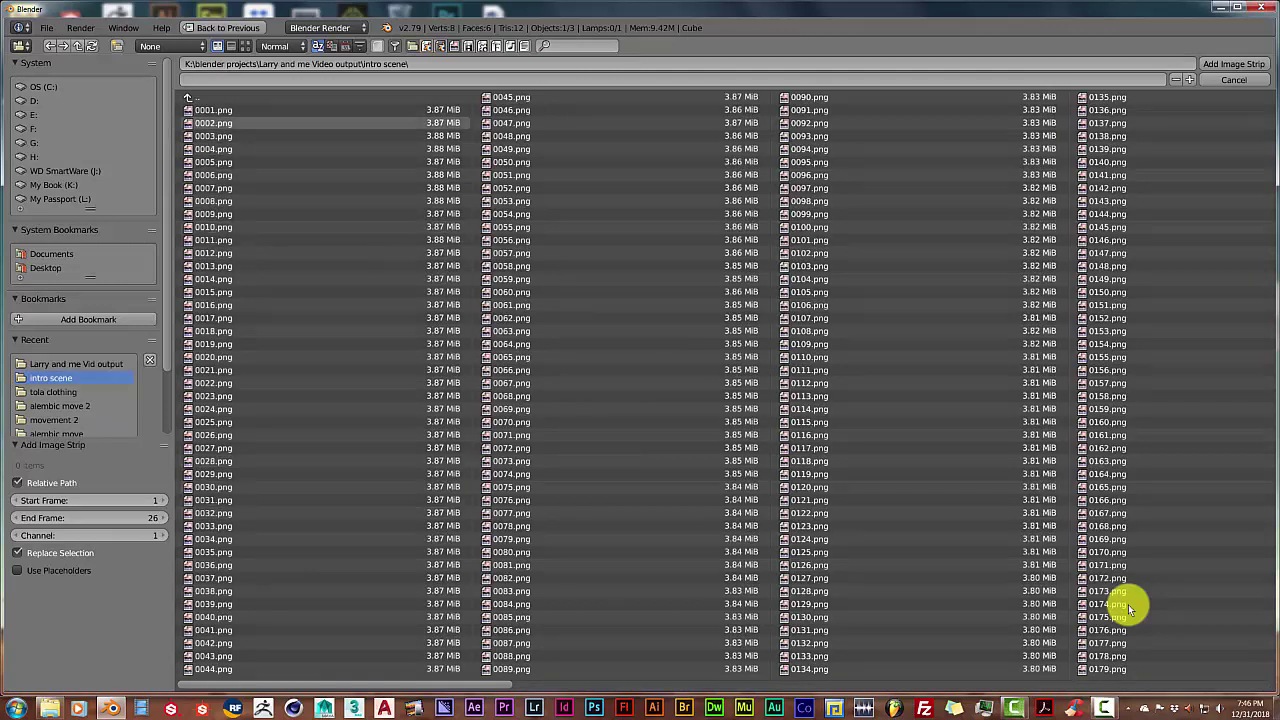
{"action": "key", "text": "a"}
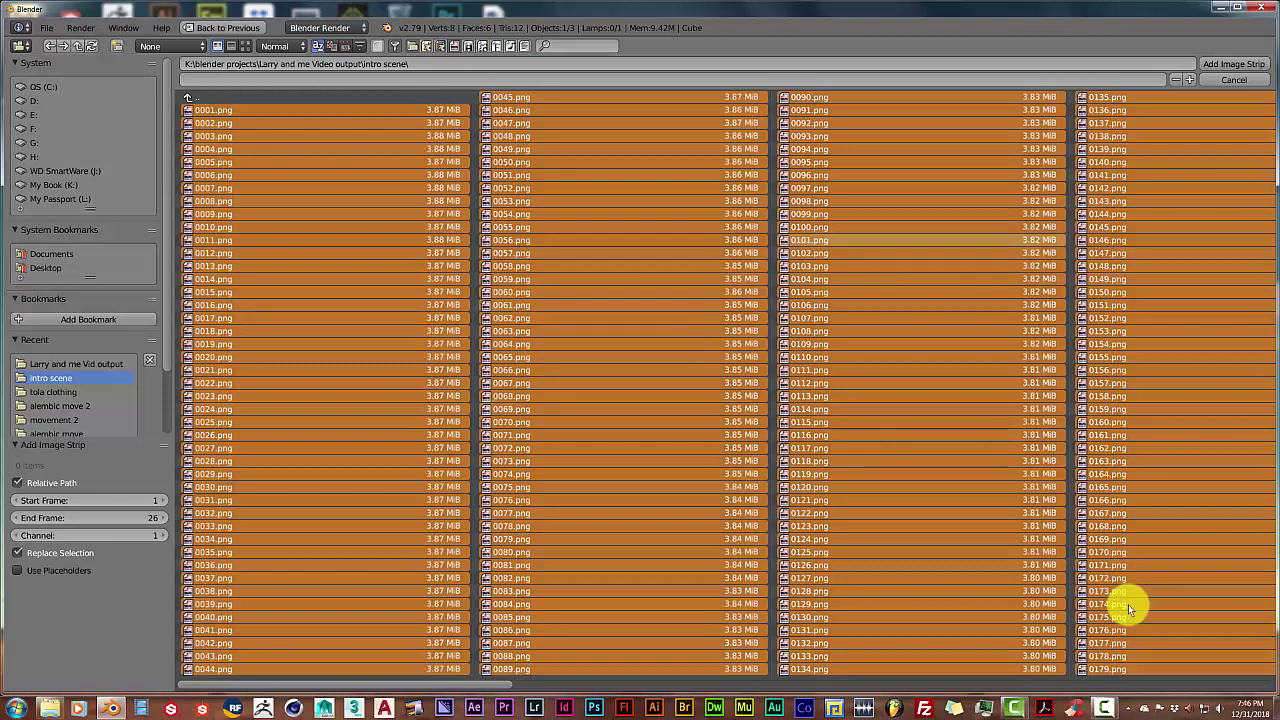
{"action": "left_click", "coordinate": [1233, 63]}
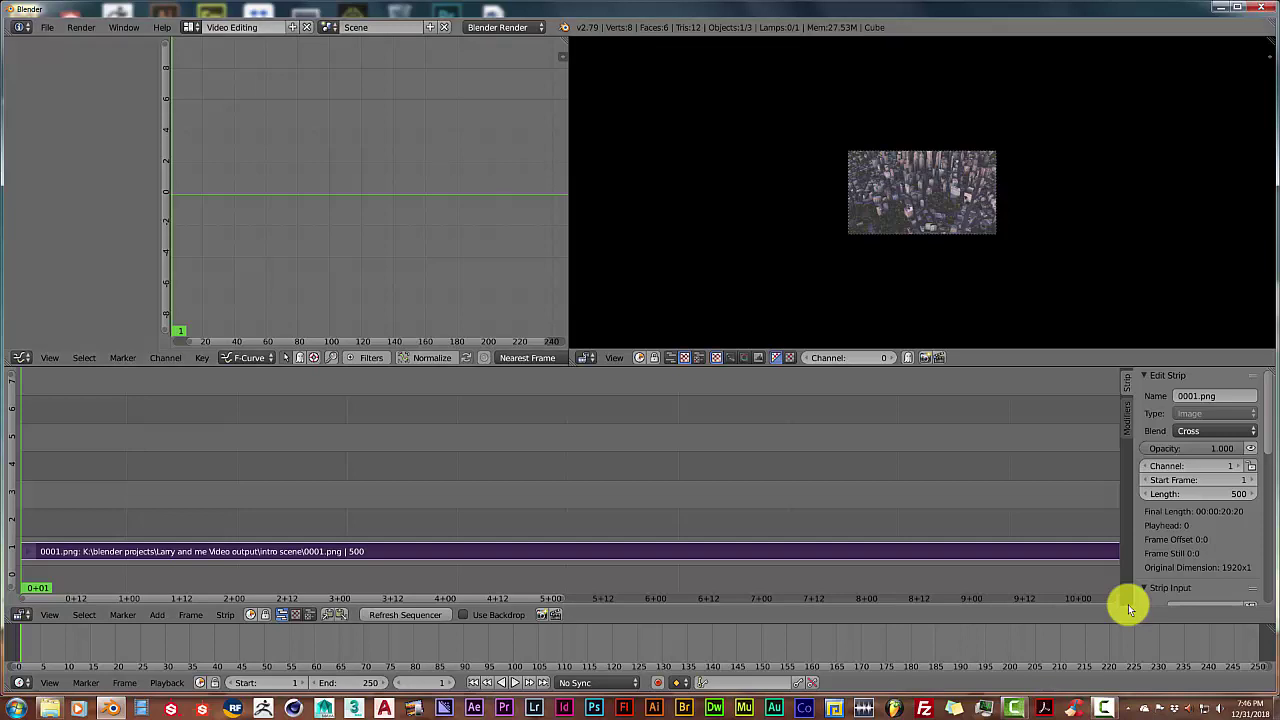
- Change the screen layout back to Default and dismiss the Windows color scheme dialog
{"action": "left_click", "coordinate": [188, 27]}
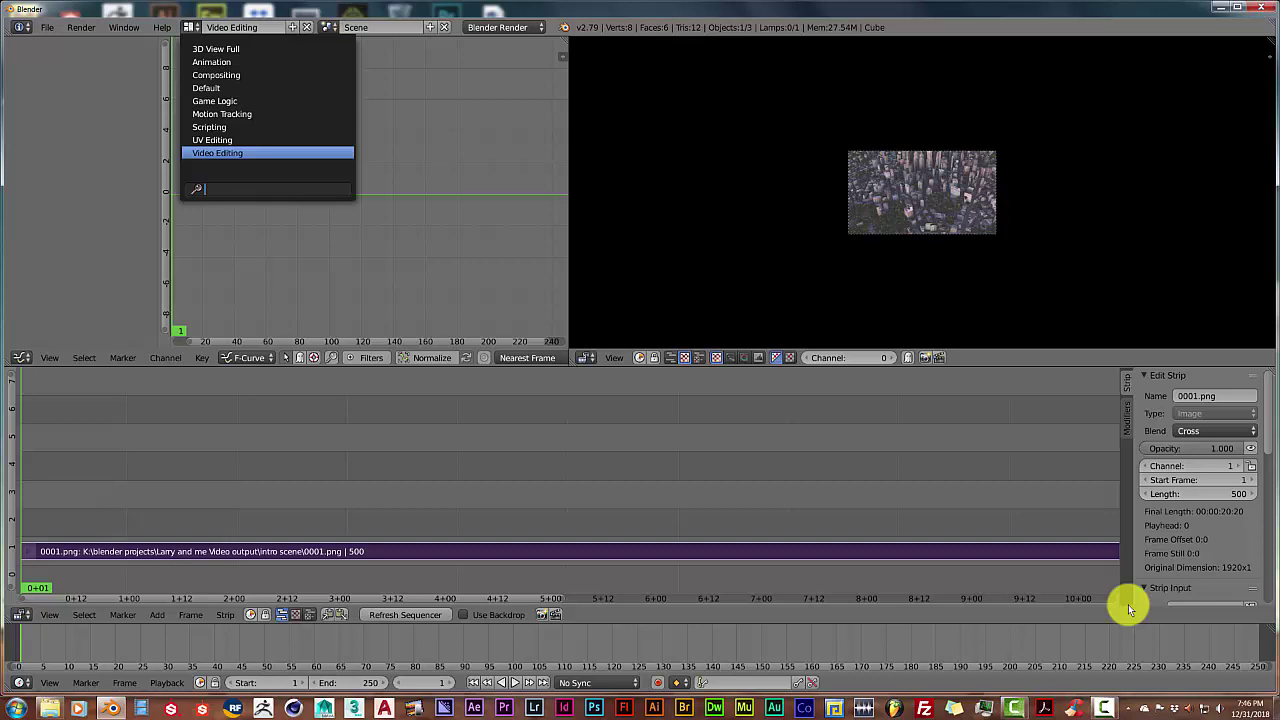
{"action": "key", "text": "Up"}
{"action": "key", "text": "Up"}
{"action": "key", "text": "Up"}
{"action": "key", "text": "Up"}
{"action": "key", "text": "Up"}
{"action": "key", "text": "Up"}
{"action": "key", "text": "Down"}
{"action": "key", "text": "Return"}
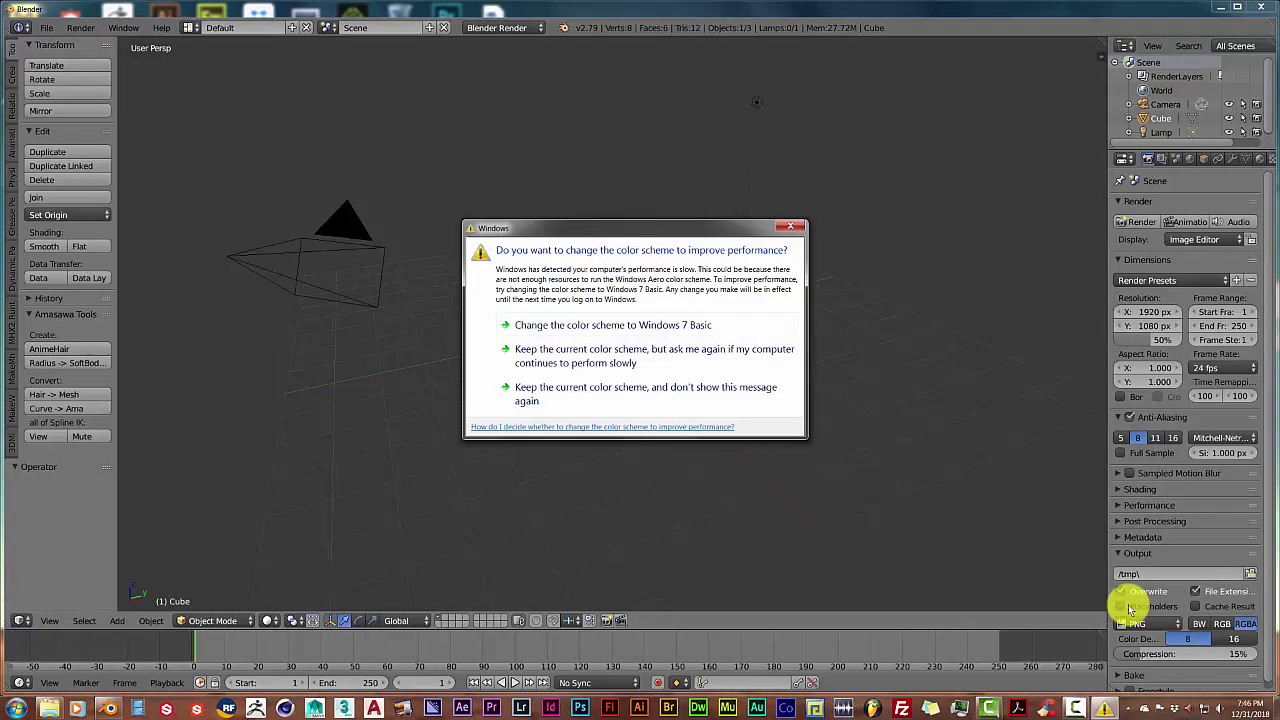
{"action": "key", "text": "Escape"}
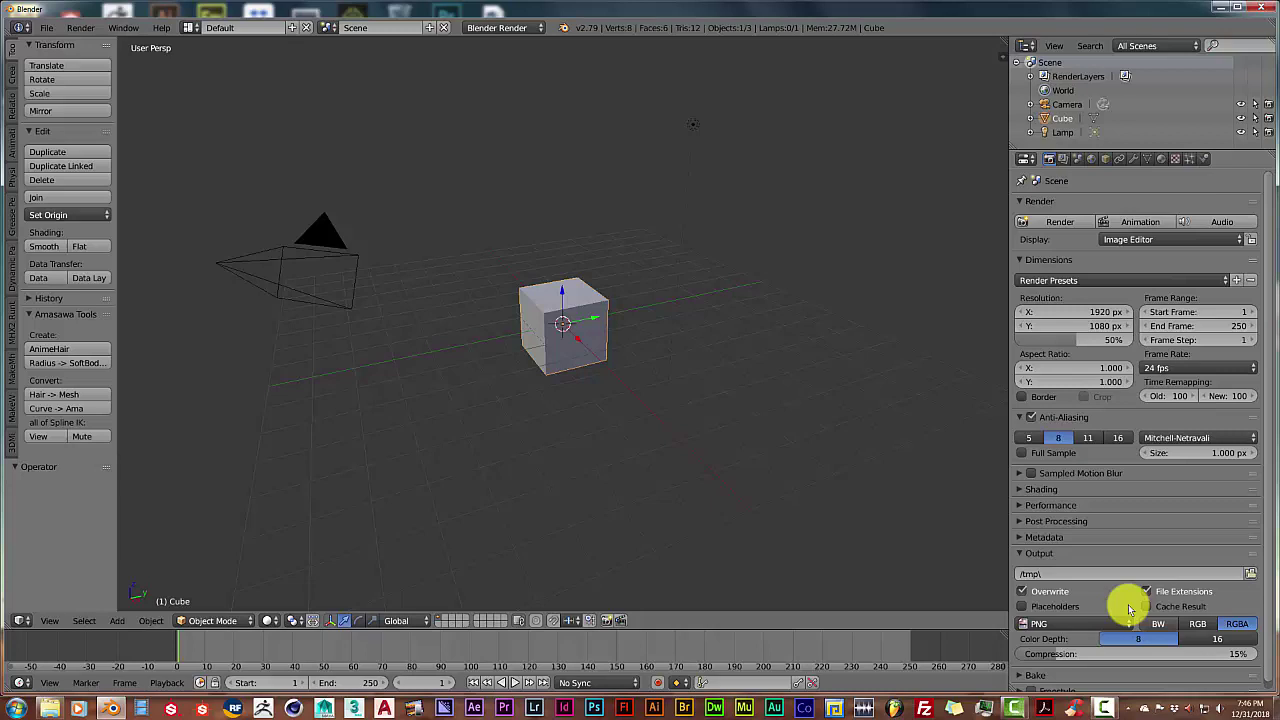
- Set the render output format to FFmpeg video and apply the h264 in MP4 encoding preset
{"action": "scroll", "coordinate": [1129, 610], "scroll_direction": "down", "scroll_amount": 1}
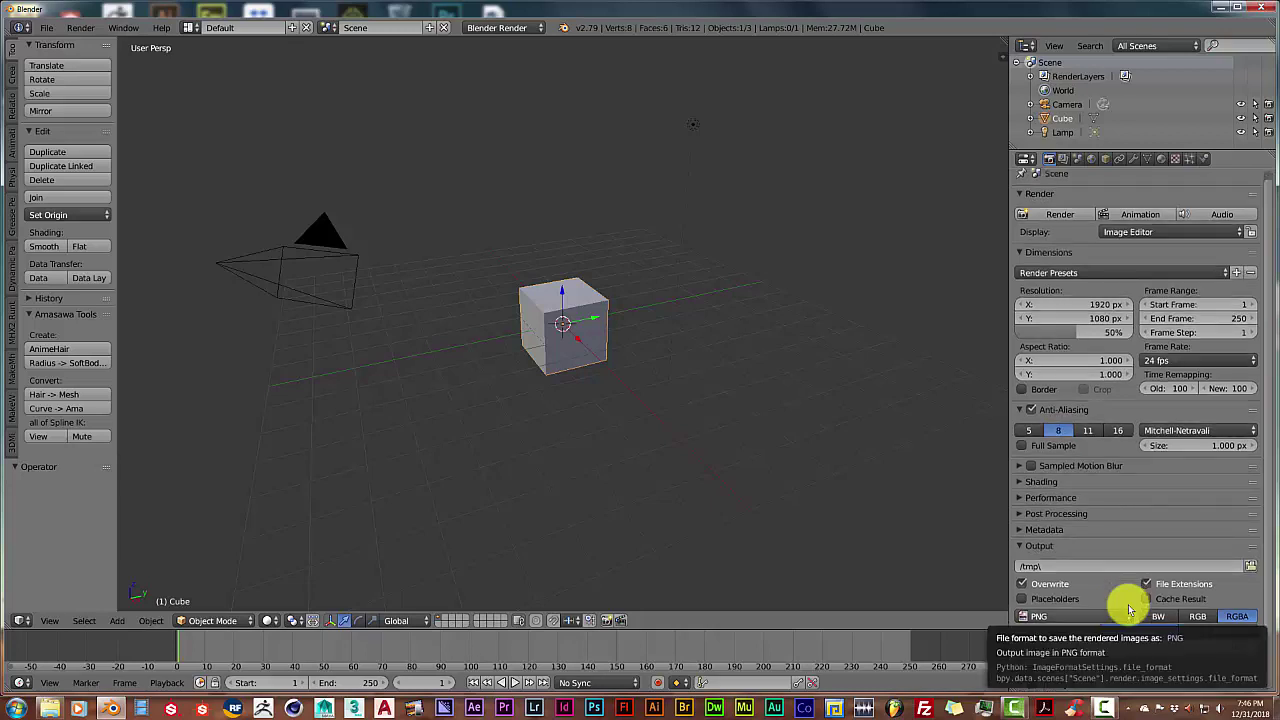
{"action": "left_click", "coordinate": [1129, 610]}
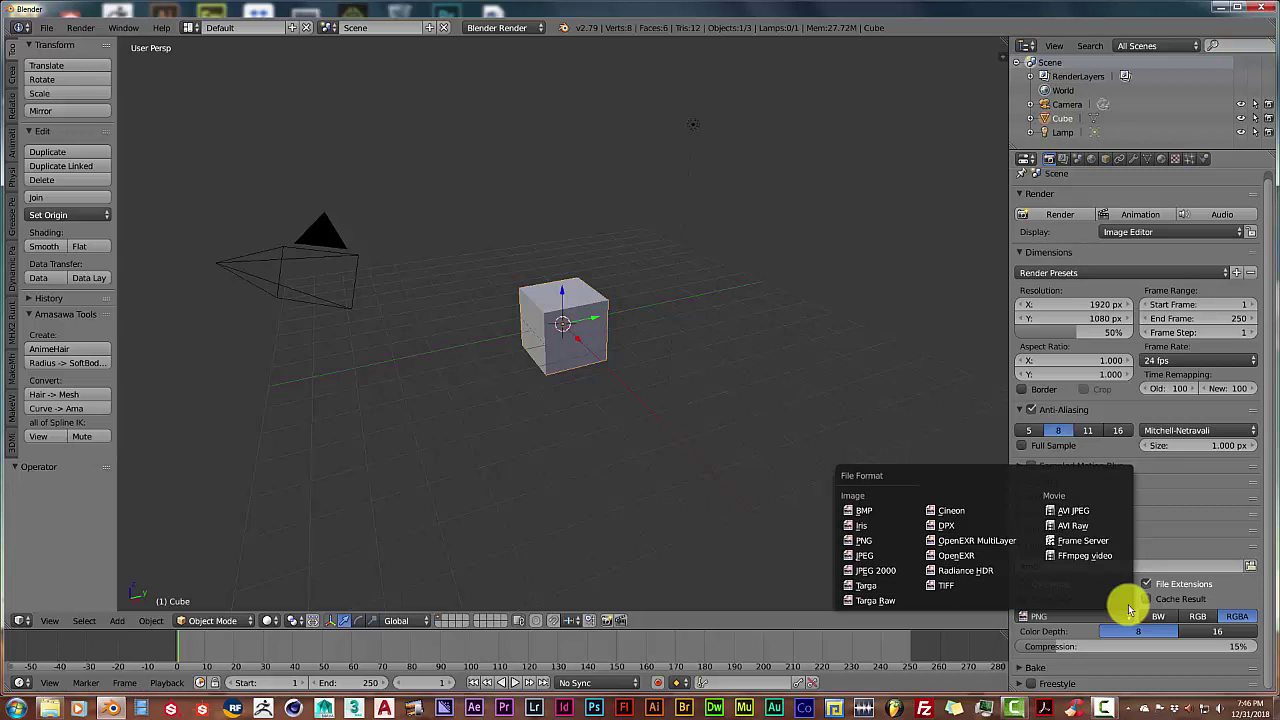
{"action": "key", "text": "Up"}
{"action": "key", "text": "Return"}
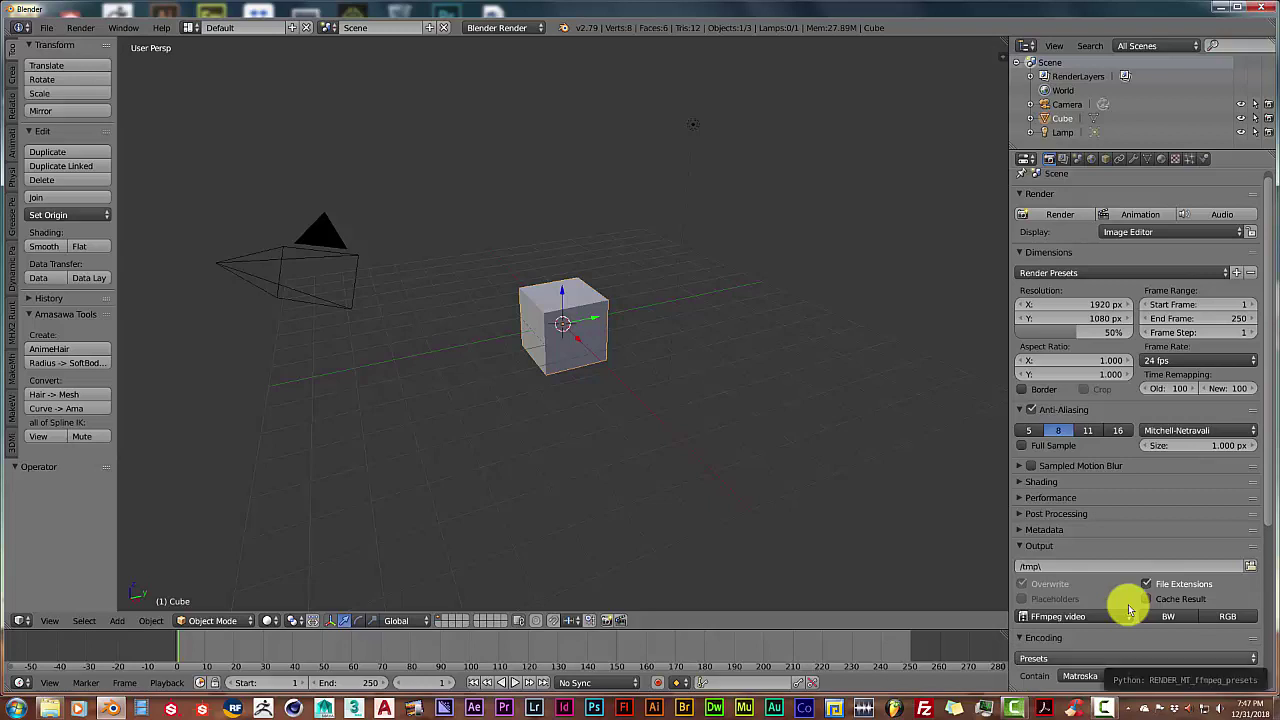
{"action": "left_click", "coordinate": [1129, 658]}
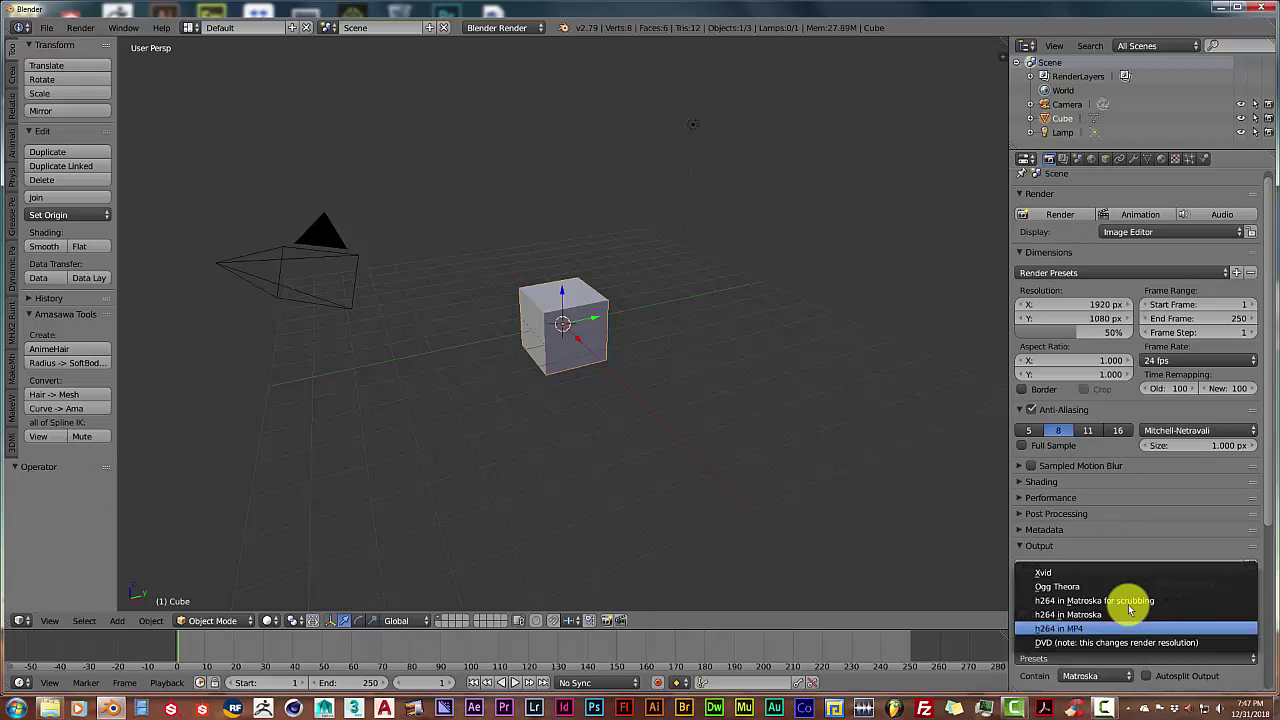
{"action": "left_click", "coordinate": [1129, 609]}
- Examine the container, codec, quality and rate settings of the video encoding
{"action": "scroll", "coordinate": [1129, 609], "scroll_direction": "down", "scroll_amount": 2}
{"action": "scroll", "coordinate": [1129, 609], "scroll_direction": "down", "scroll_amount": 1}
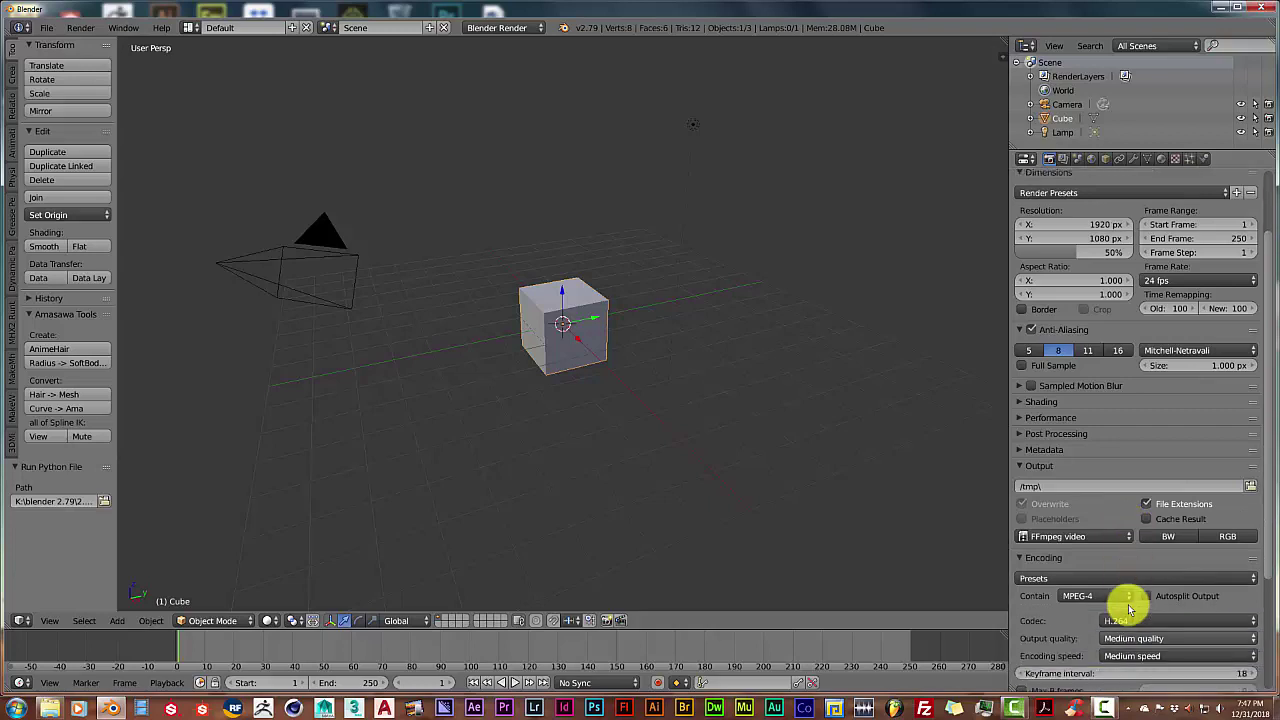
{"action": "scroll", "coordinate": [1129, 609], "scroll_direction": "down", "scroll_amount": 1}
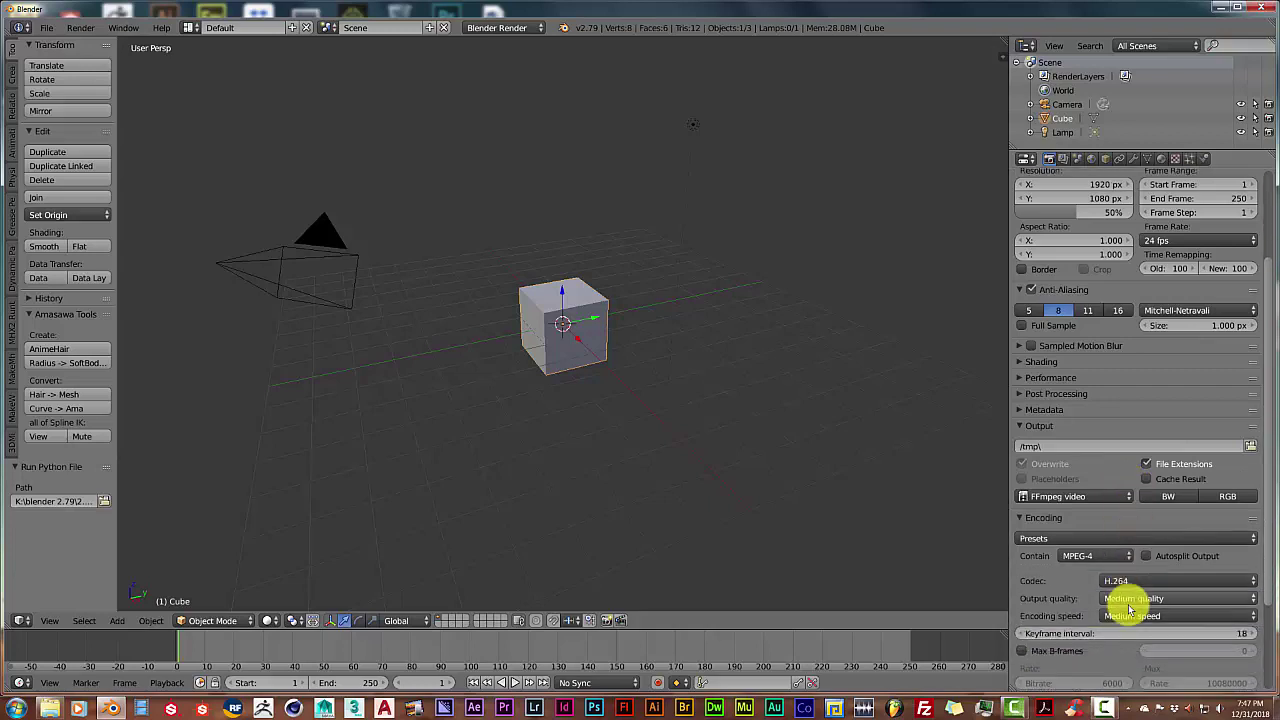
{"action": "scroll", "coordinate": [1129, 609], "scroll_direction": "down", "scroll_amount": 1}
{"action": "scroll", "coordinate": [1129, 609], "scroll_direction": "down", "scroll_amount": 1}
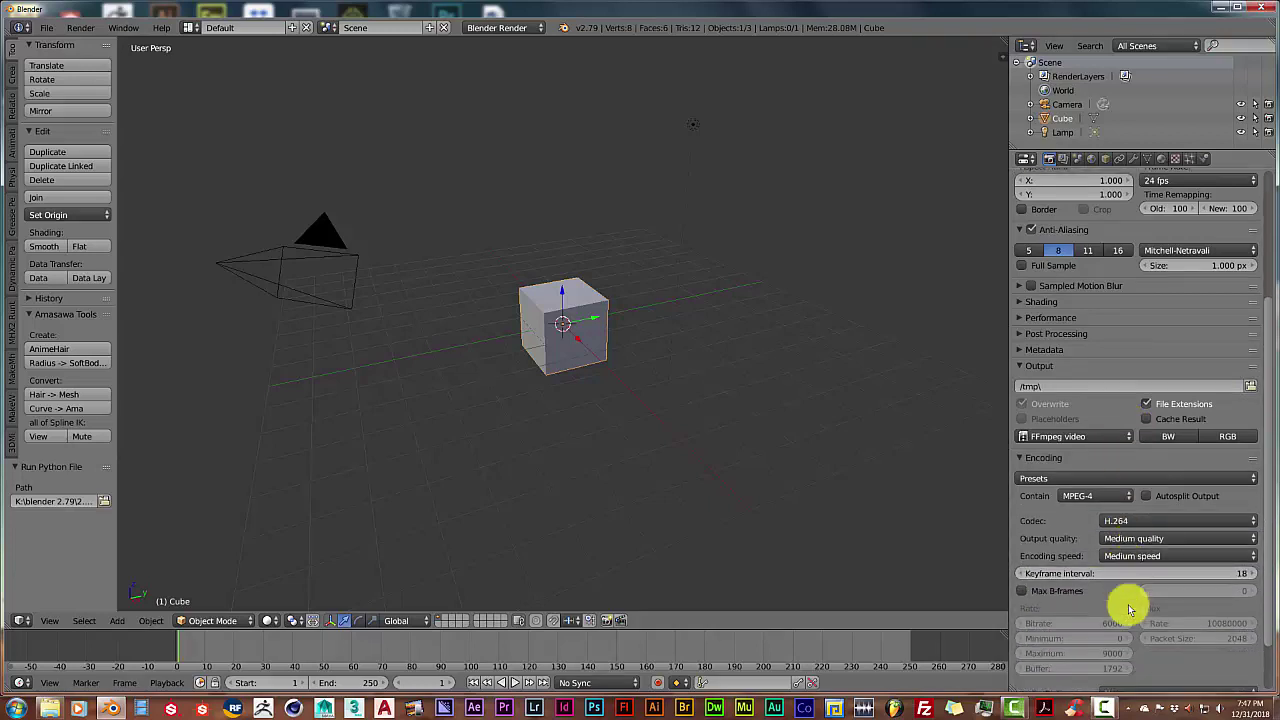
{"action": "scroll", "coordinate": [1129, 609], "scroll_direction": "up", "scroll_amount": 1}
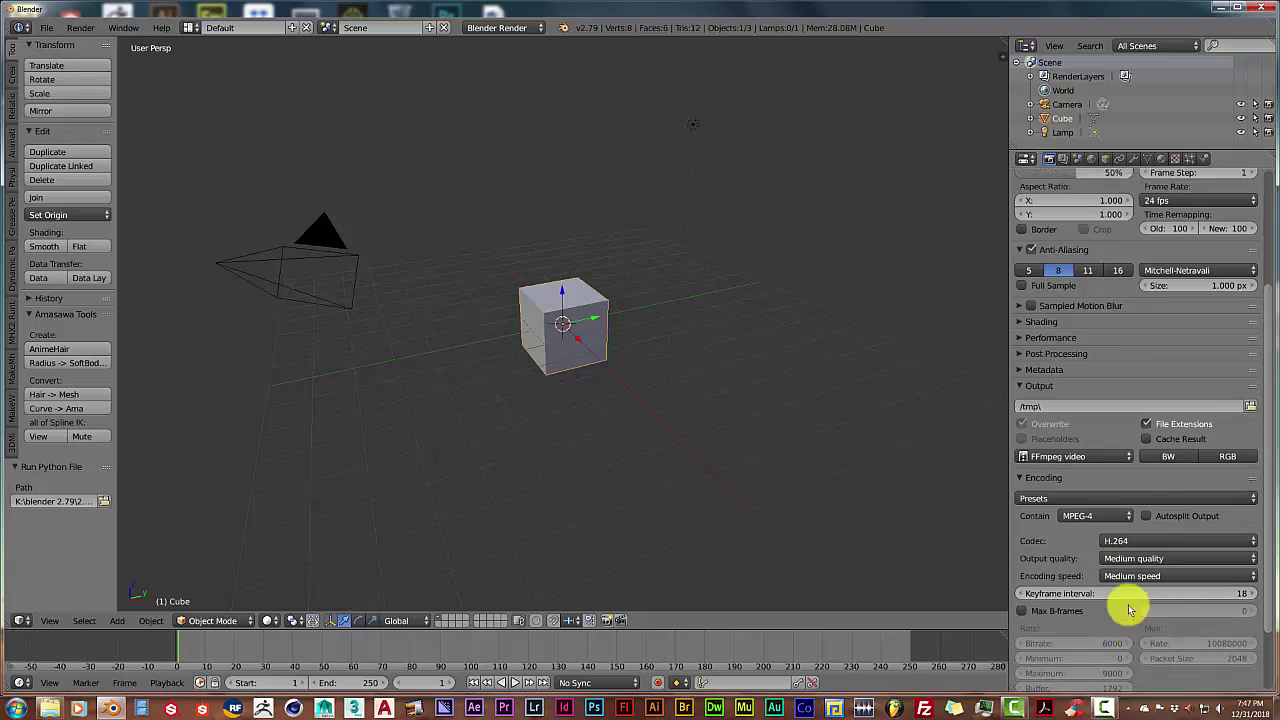
{"action": "scroll", "coordinate": [1129, 609], "scroll_direction": "up", "scroll_amount": 1}
{"action": "scroll", "coordinate": [1129, 609], "scroll_direction": "up", "scroll_amount": 3}
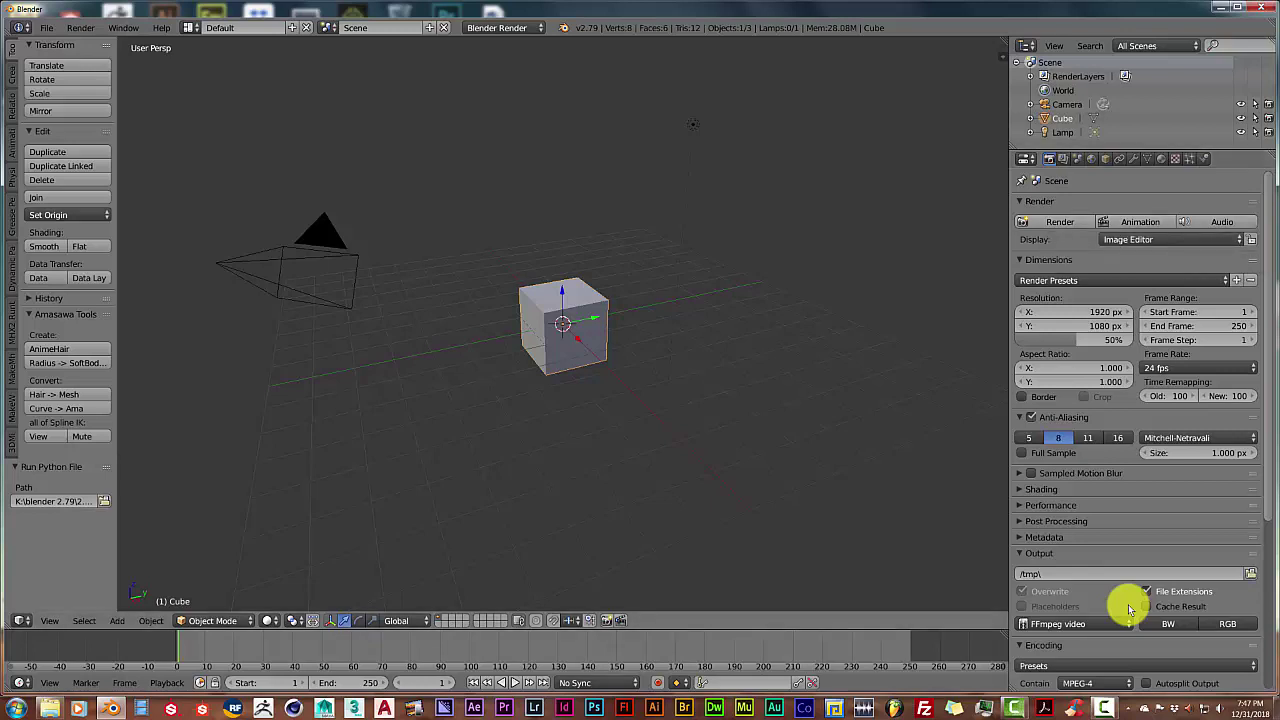
- In the file explorer, open the Vid output folder, play the intro city zoom0001-0250 video, and put the player away
{"action": "key", "text": "alt+Tab"}
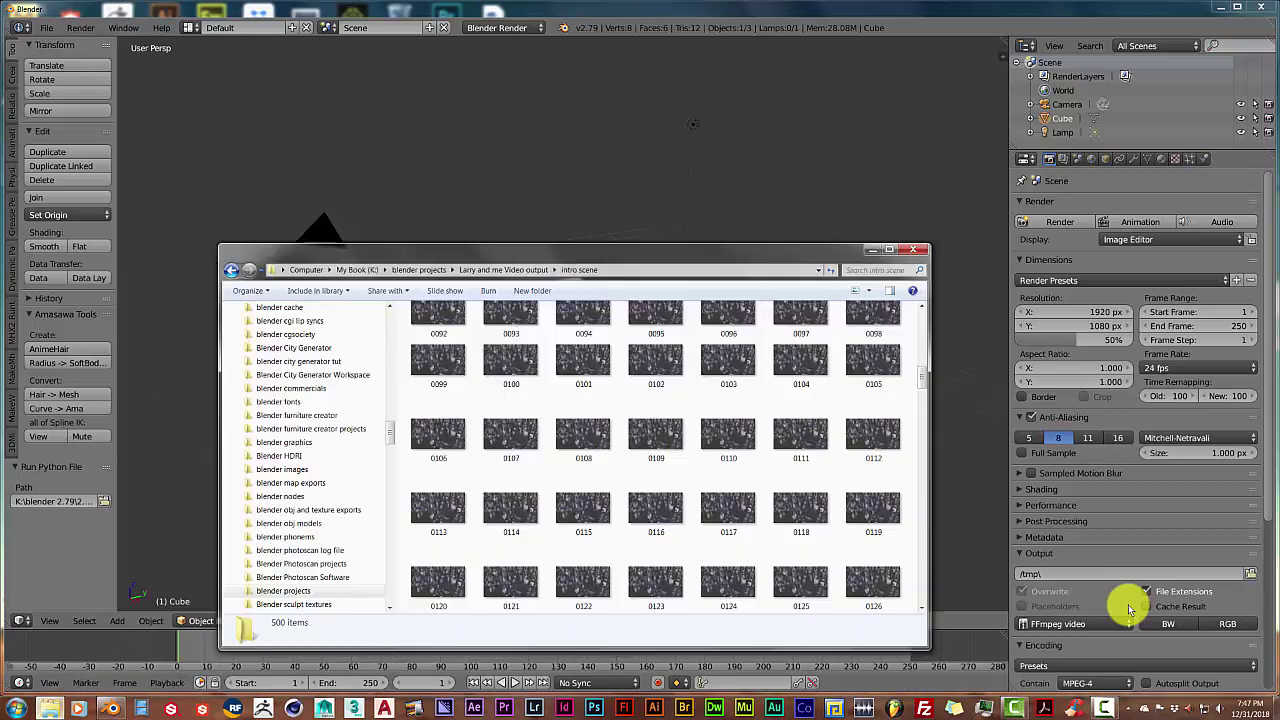
{"action": "key", "text": "BackSpace"}
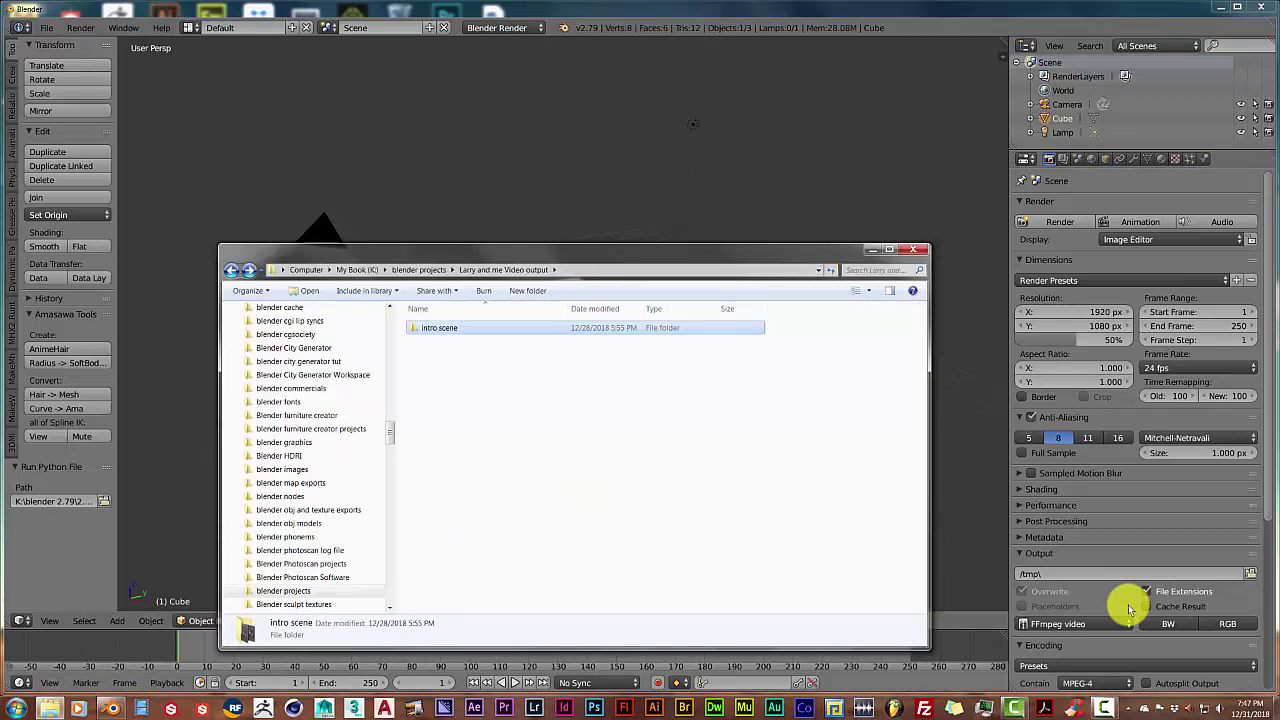
{"action": "key", "text": "BackSpace"}
{"action": "key", "text": "Left"}
{"action": "key", "text": "Return"}
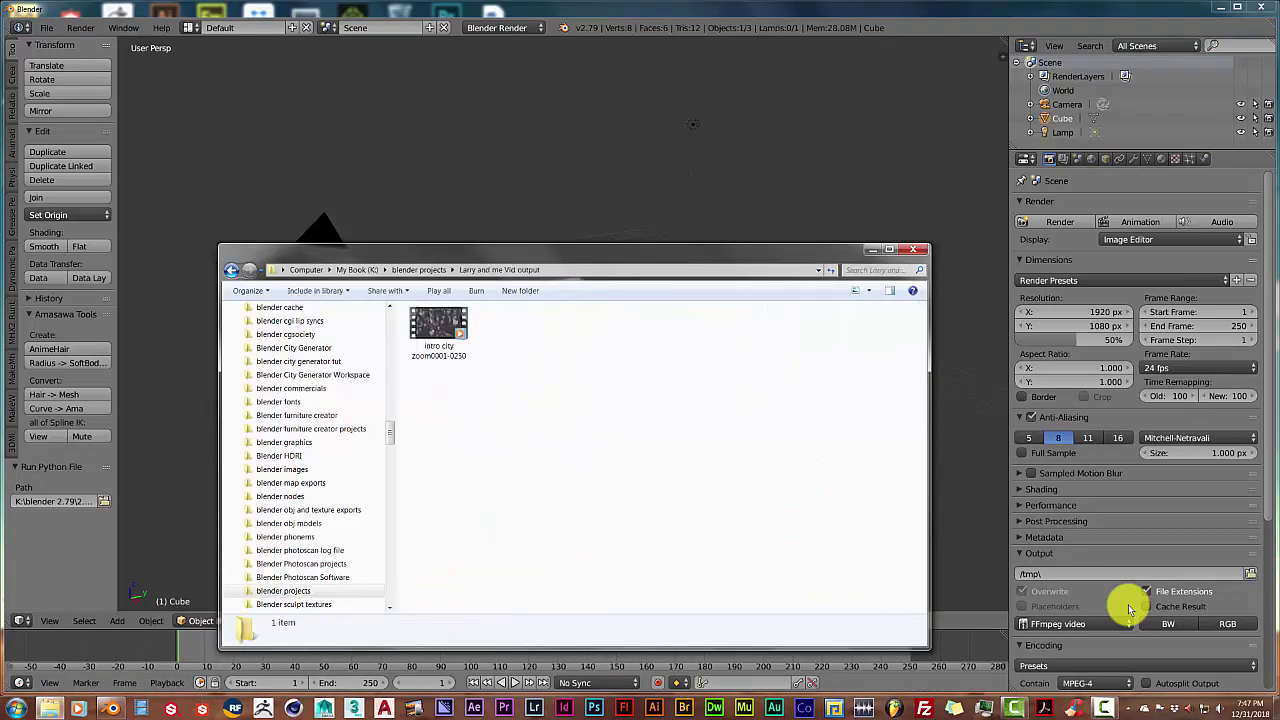
{"action": "key", "text": "Right"}
{"action": "key", "text": "Return"}
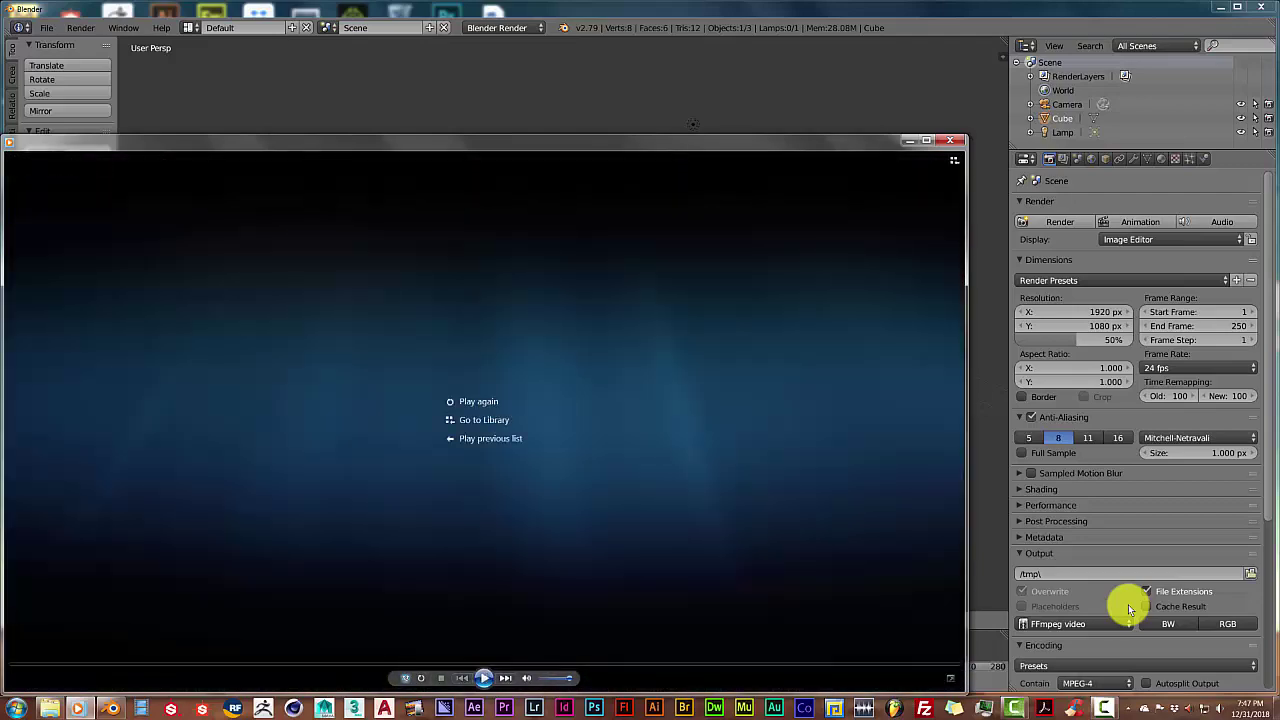
{"action": "key", "text": "super+Down"}
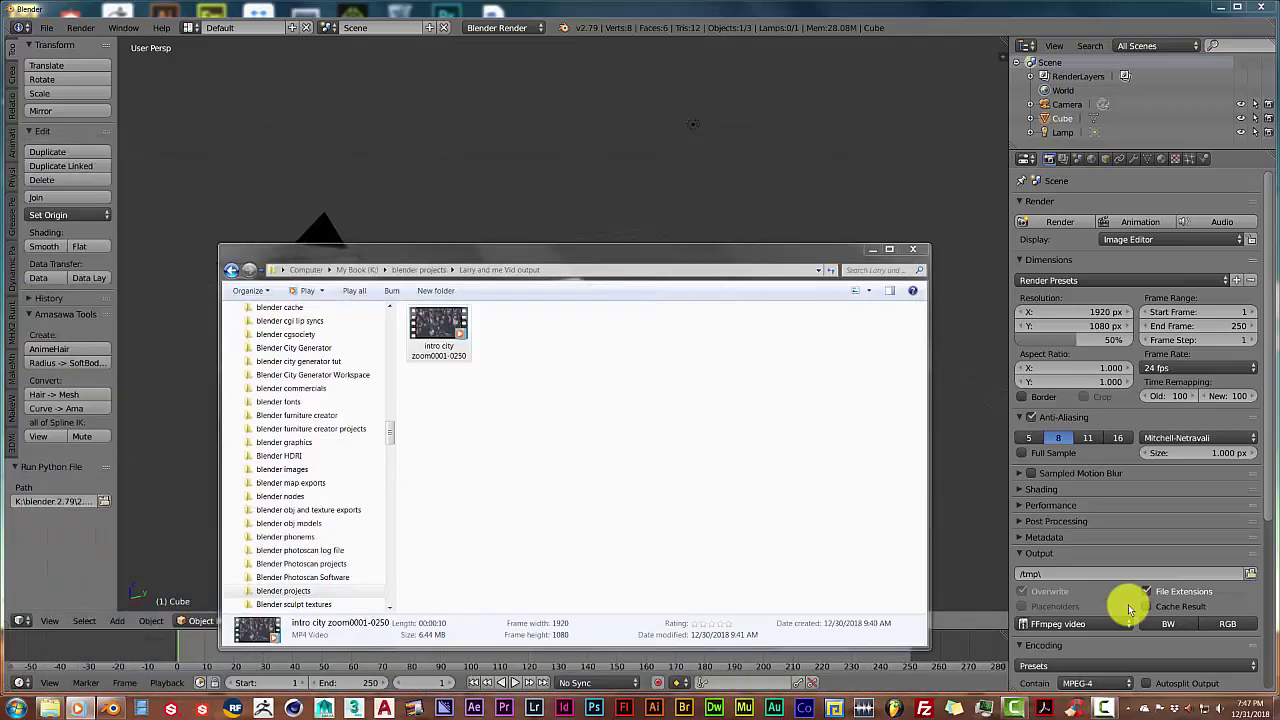
- Put the file explorer window away and set the render output file format to PNG
{"action": "key", "text": "super+Down"}
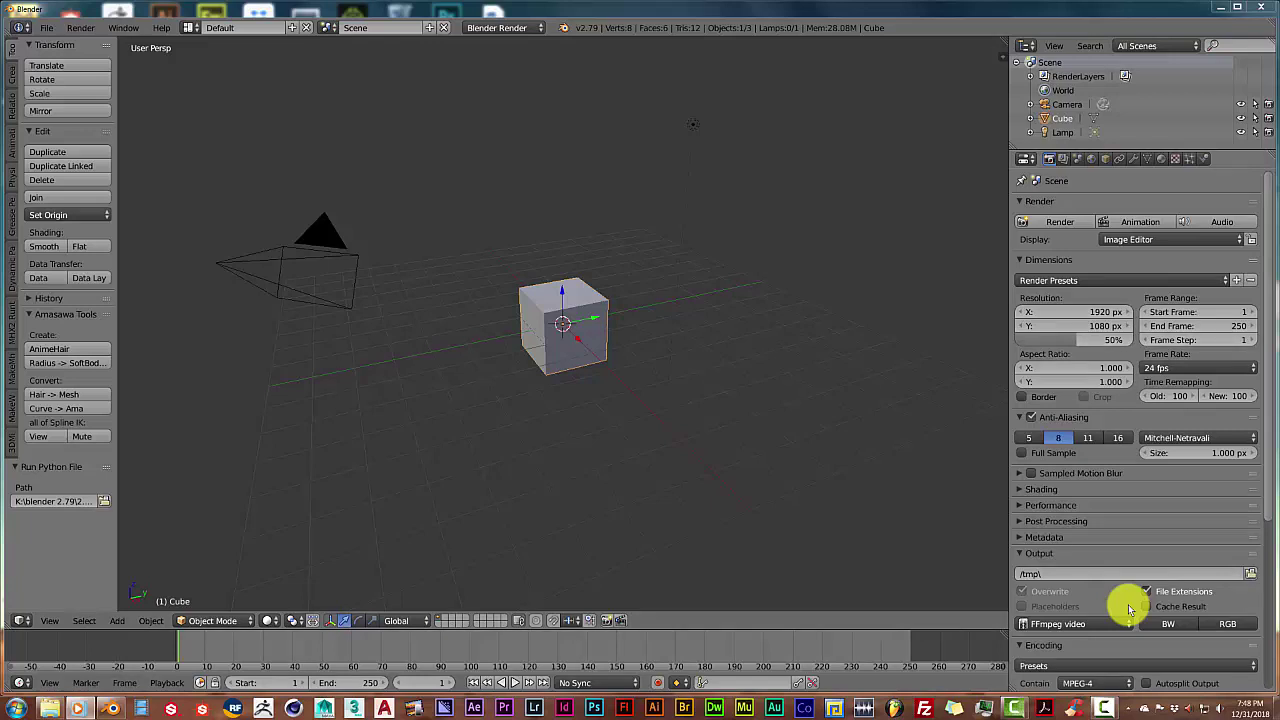
{"action": "left_click", "coordinate": [1129, 618]}
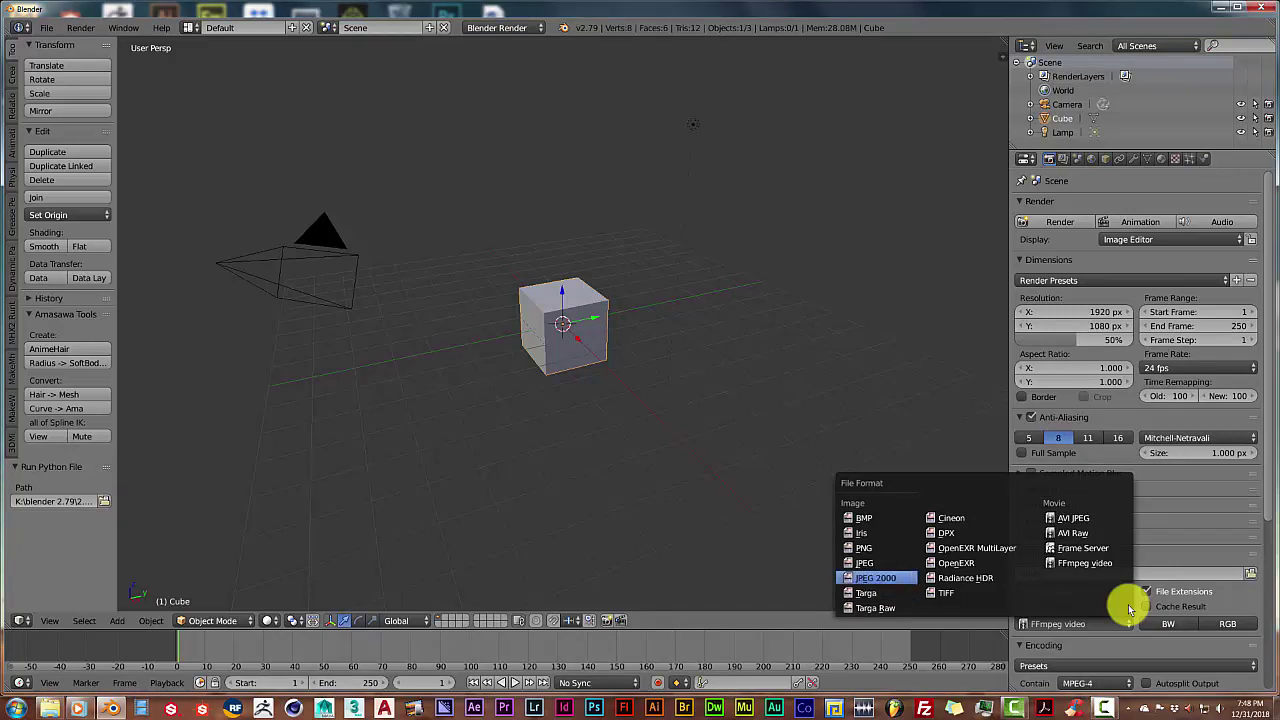
{"action": "left_click", "coordinate": [863, 548]}
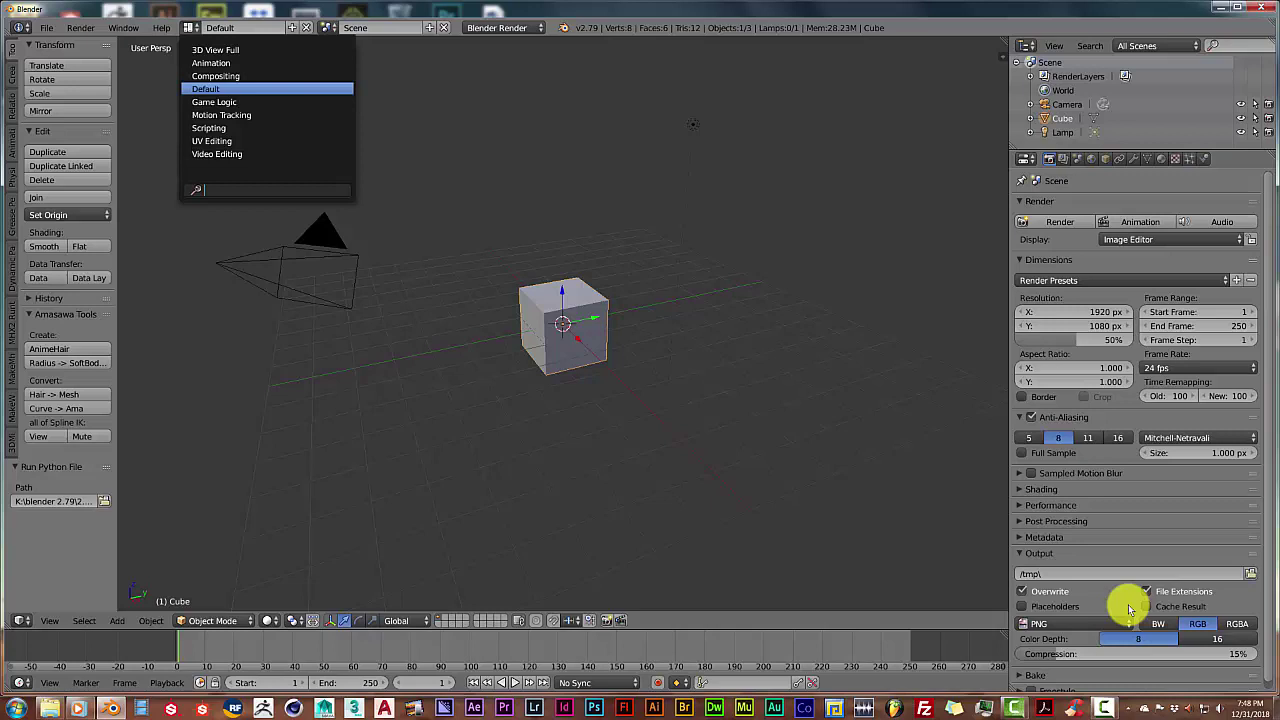
- Switch the screen layout to Video Editing
{"action": "key", "text": "Down"}
{"action": "key", "text": "Down"}
{"action": "key", "text": "Down"}
{"action": "key", "text": "Down"}
{"action": "key", "text": "Down"}
{"action": "key", "text": "Return"}
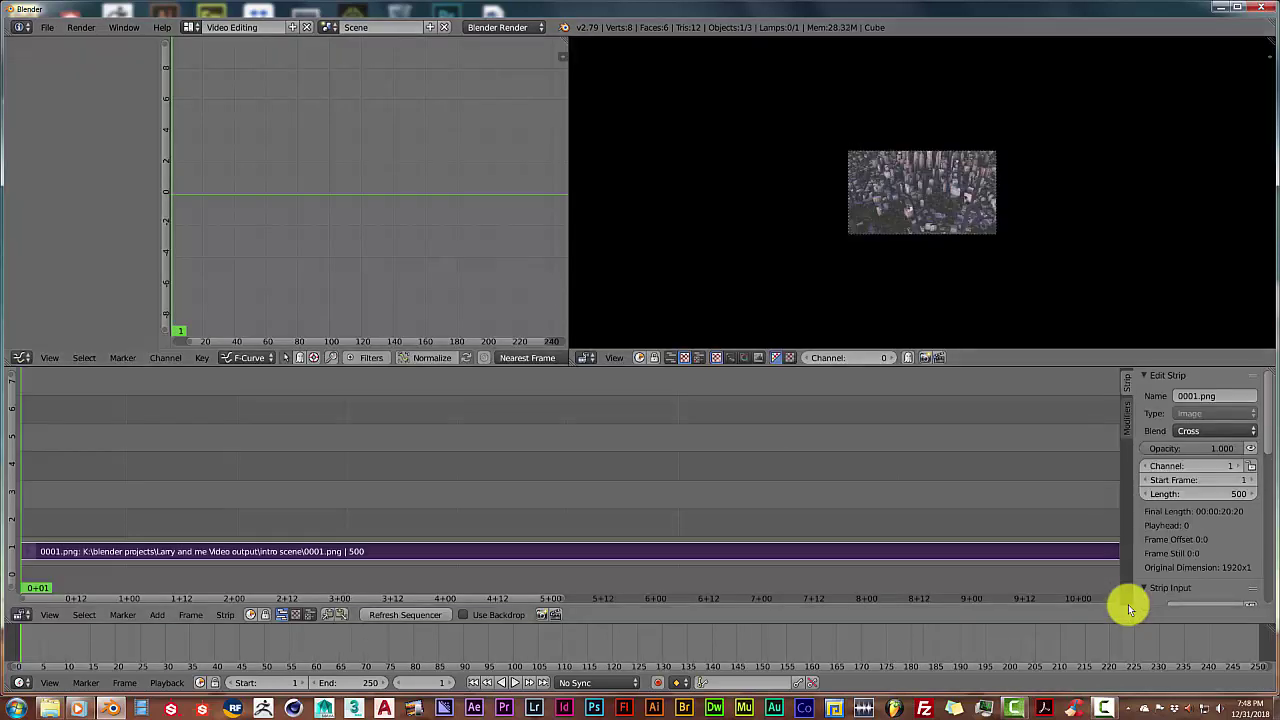
- Start adding an image strip, select all PNG frames in the intro scene folder, and leave the file browser
{"action": "key", "text": "shift+a"}
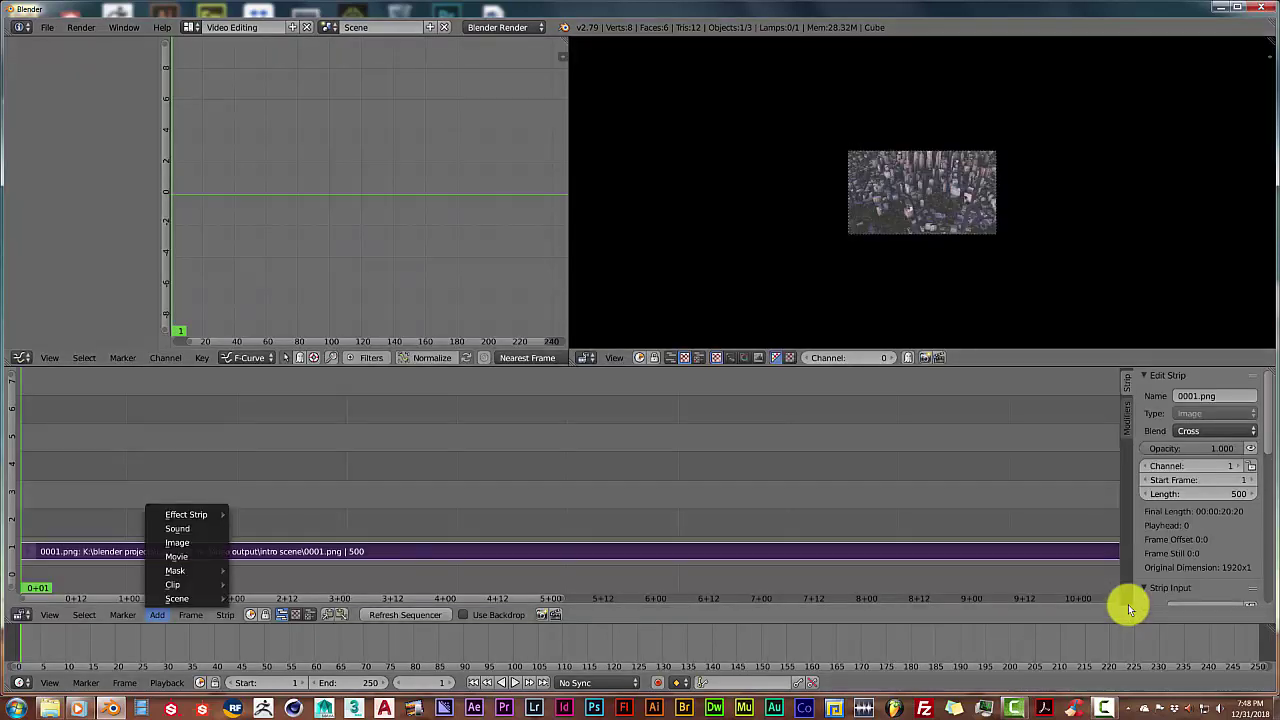
{"action": "key", "text": "Up"}
{"action": "key", "text": "Up"}
{"action": "key", "text": "Up"}
{"action": "key", "text": "Up"}
{"action": "key", "text": "Up"}
{"action": "key", "text": "Return"}
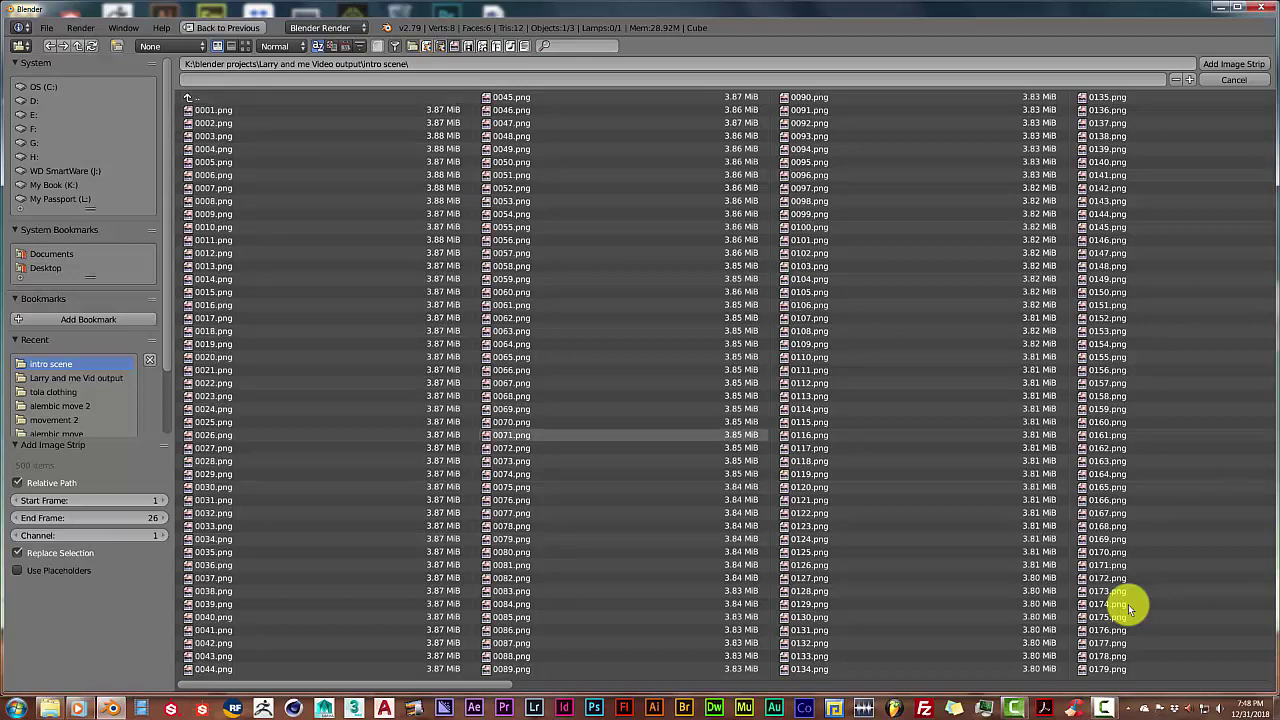
{"action": "key", "text": "a"}
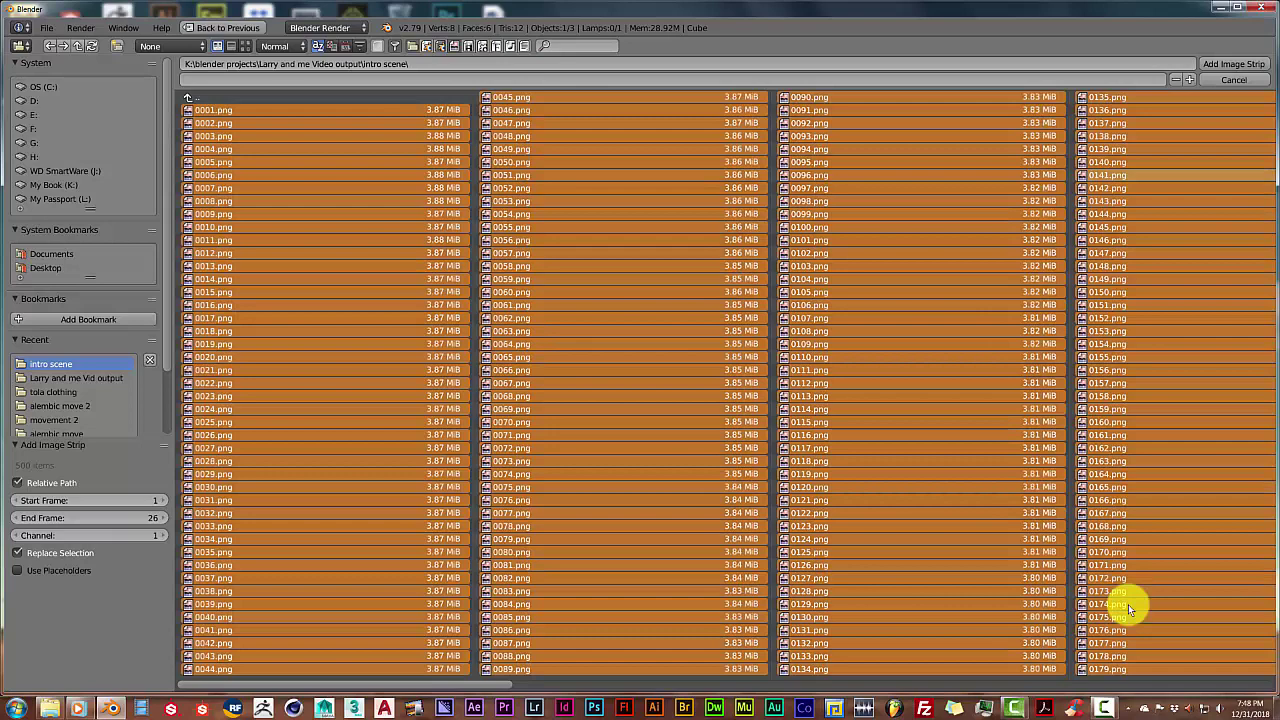
{"action": "key", "text": "Return"}
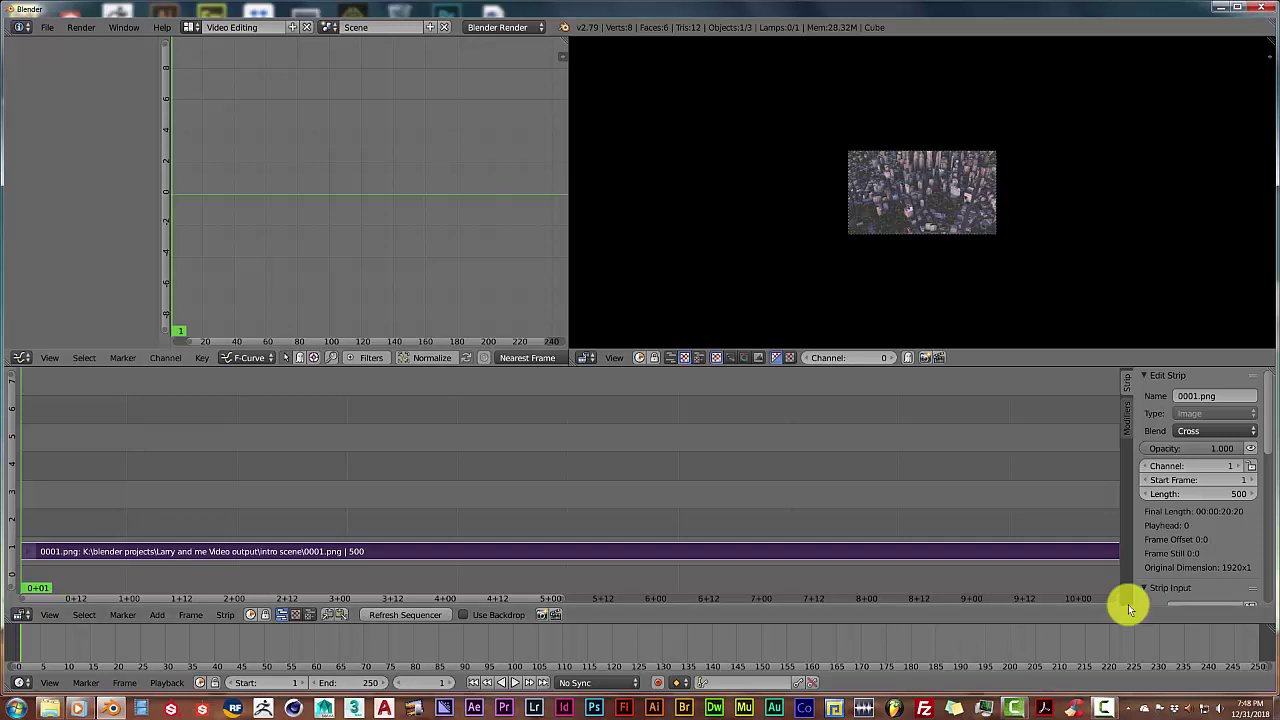
- Return the screen layout from Video Editing to Default
{"action": "left_click", "coordinate": [190, 27]}
{"action": "key", "text": "Down"}
{"action": "key", "text": "Down"}
{"action": "key", "text": "Down"}
{"action": "key", "text": "Down"}
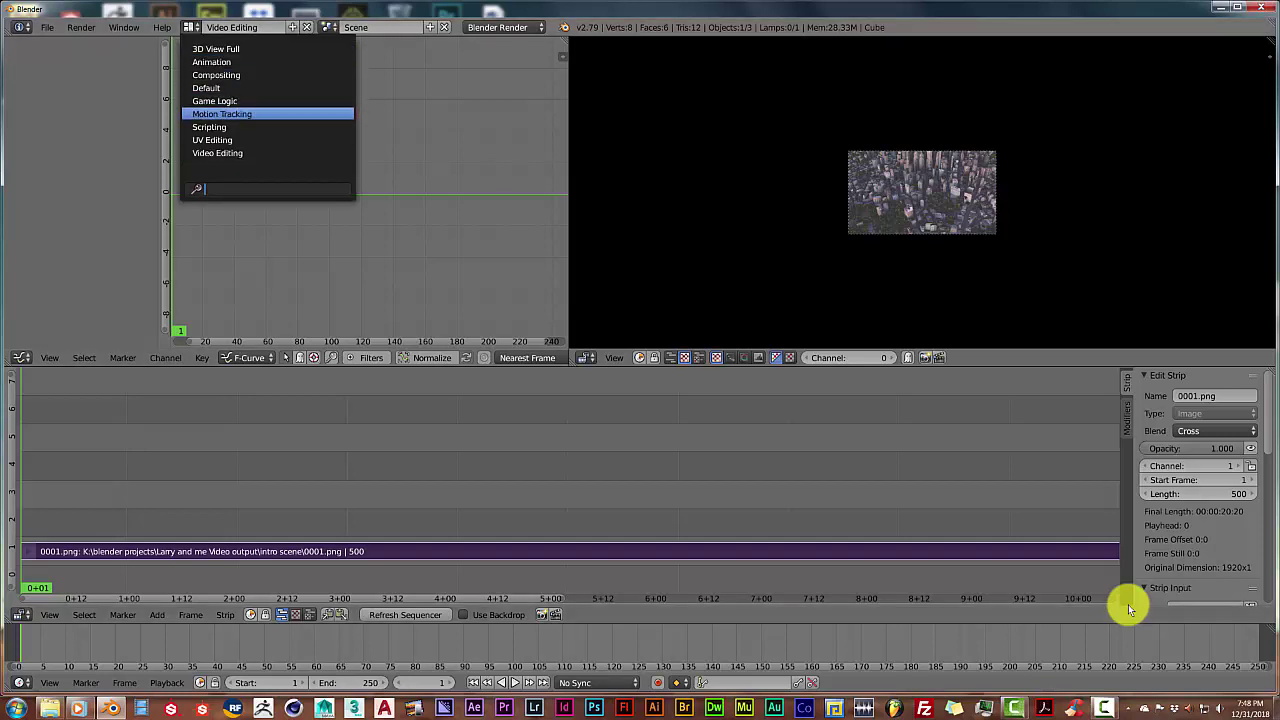
{"action": "key", "text": "Up"}
{"action": "key", "text": "Up"}
{"action": "key", "text": "Return"}
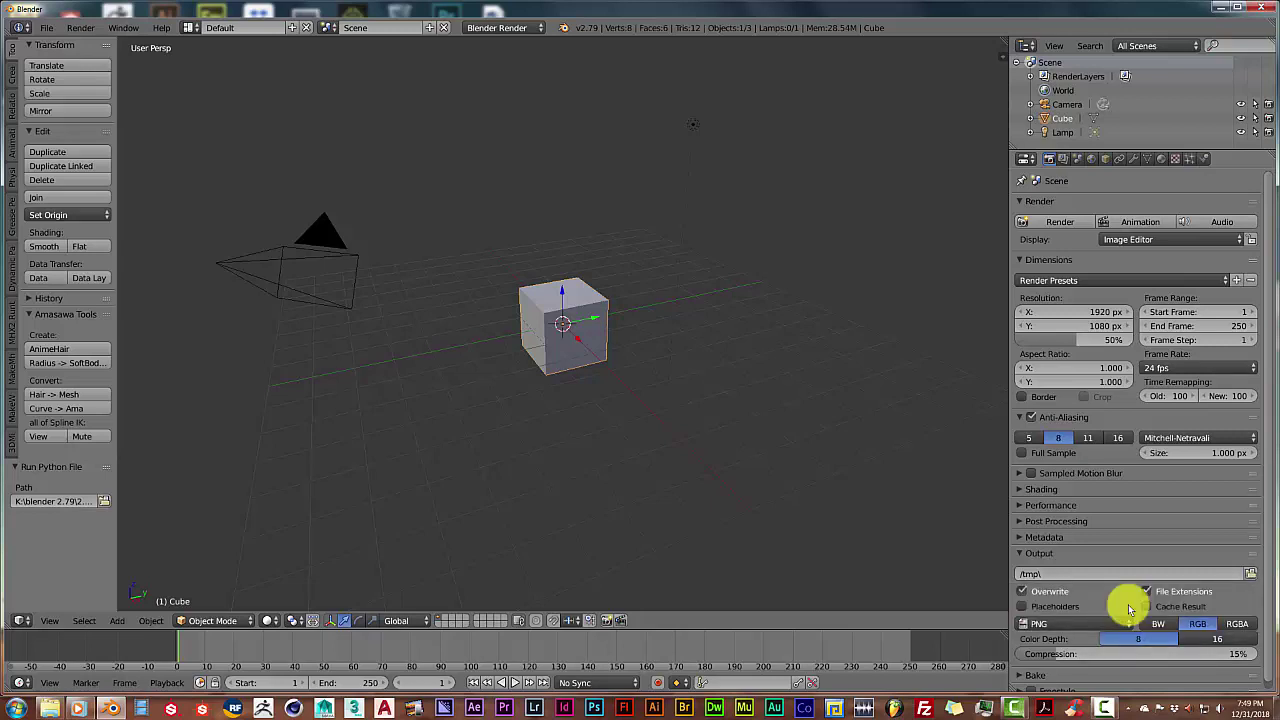
- Set the render output file format to FFmpeg video
{"action": "left_click", "coordinate": [1129, 616]}
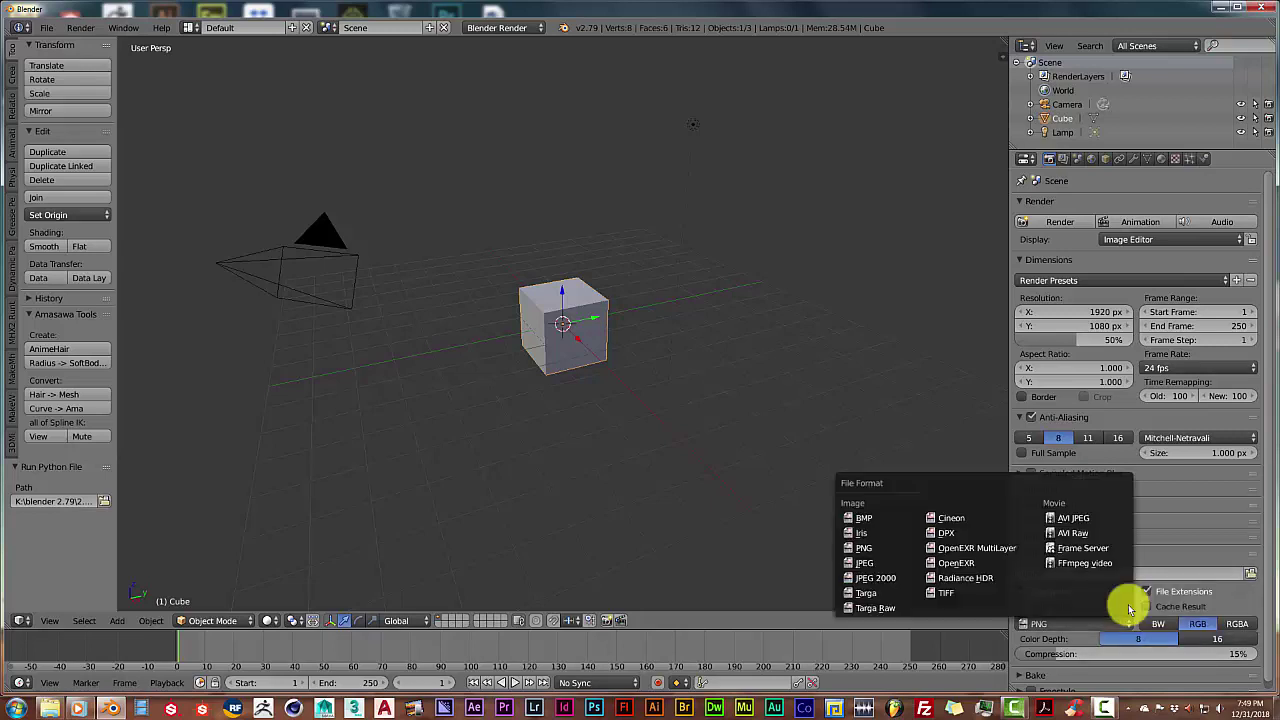
{"action": "key", "text": "Up"}
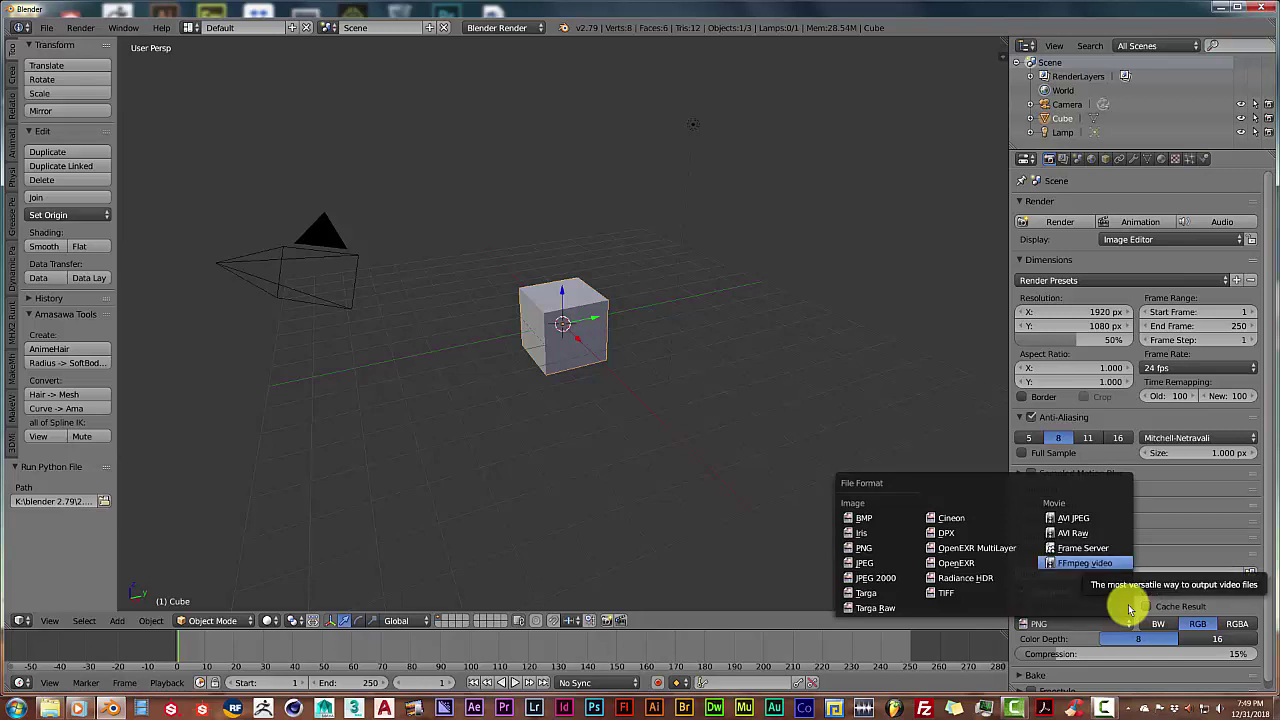
{"action": "key", "text": "Return"}
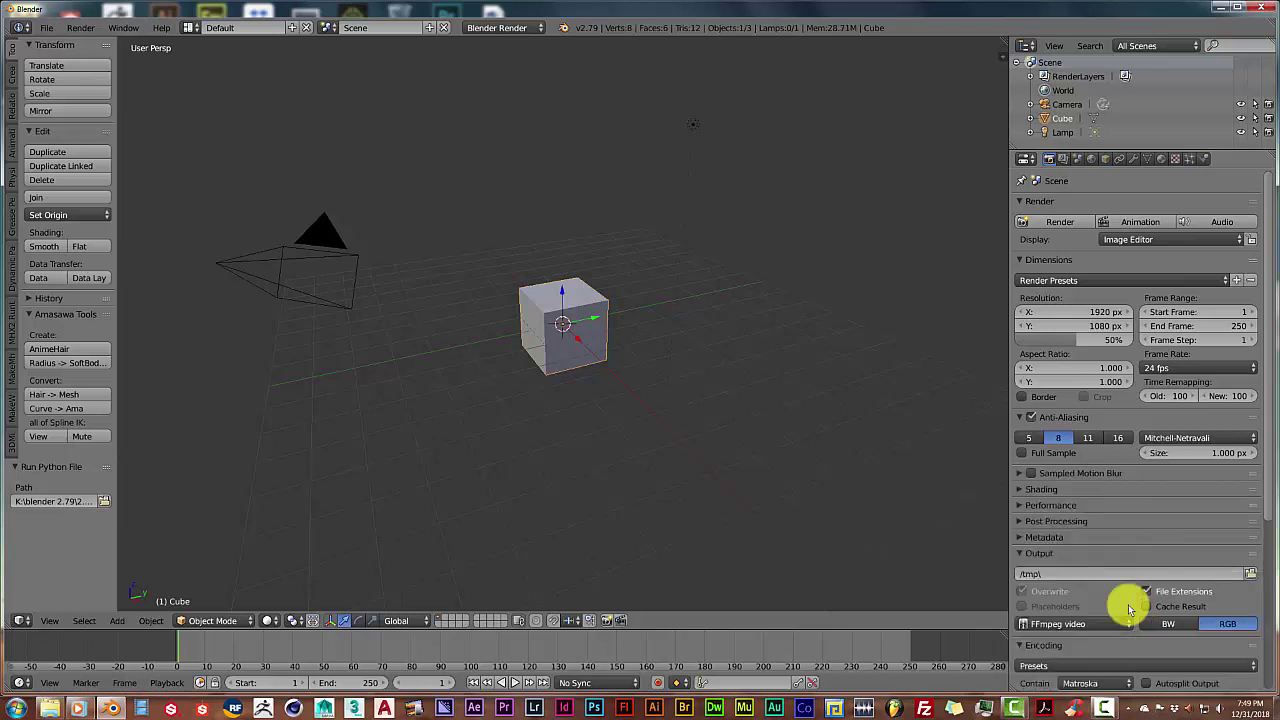
- Examine the available encoding presets and the container, codec, quality and speed settings of the FFmpeg output
{"action": "scroll", "coordinate": [1129, 610], "scroll_direction": "down", "scroll_amount": 3}
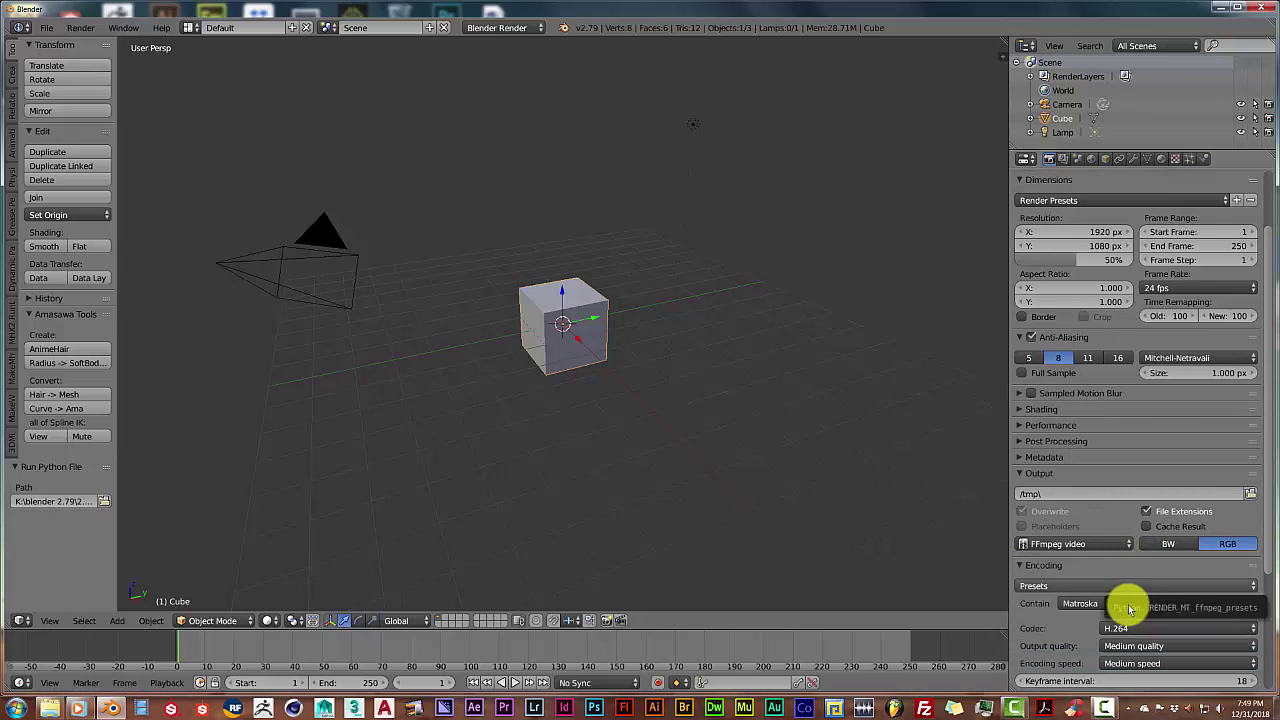
{"action": "left_click", "coordinate": [1129, 608]}
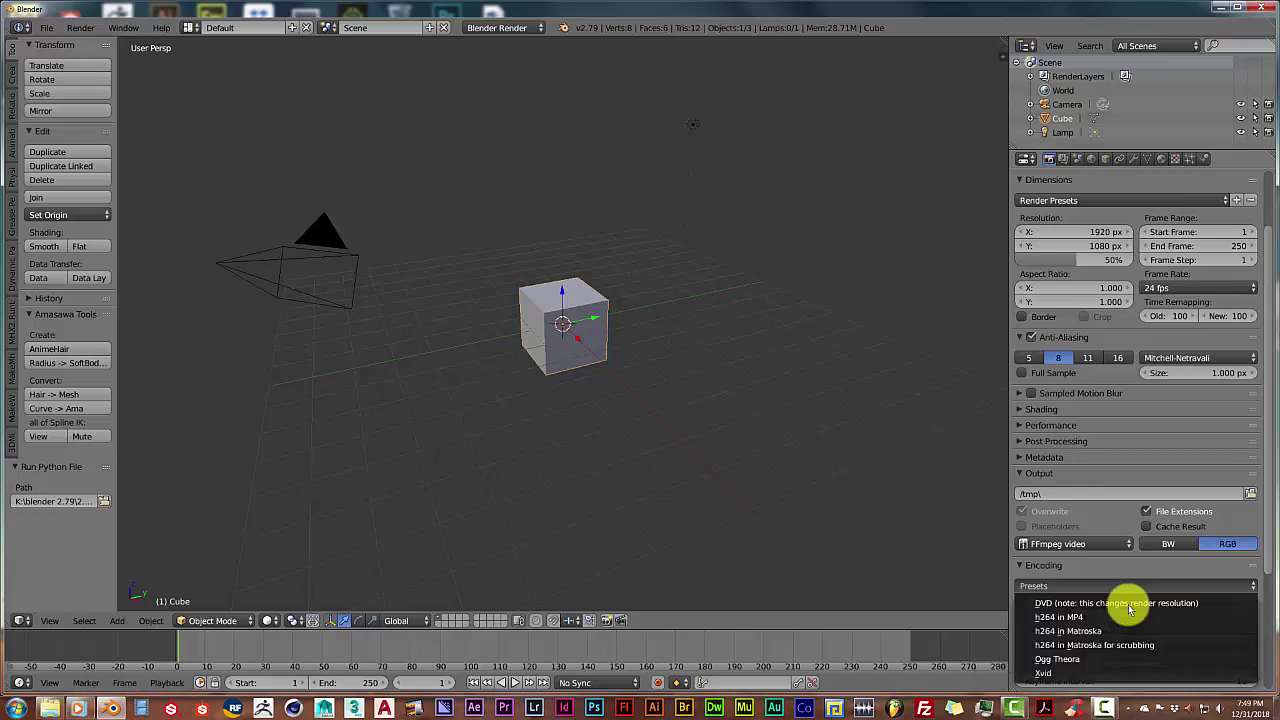
{"action": "left_click", "coordinate": [1130, 610]}
{"action": "scroll", "coordinate": [1130, 610], "scroll_direction": "down", "scroll_amount": 2}
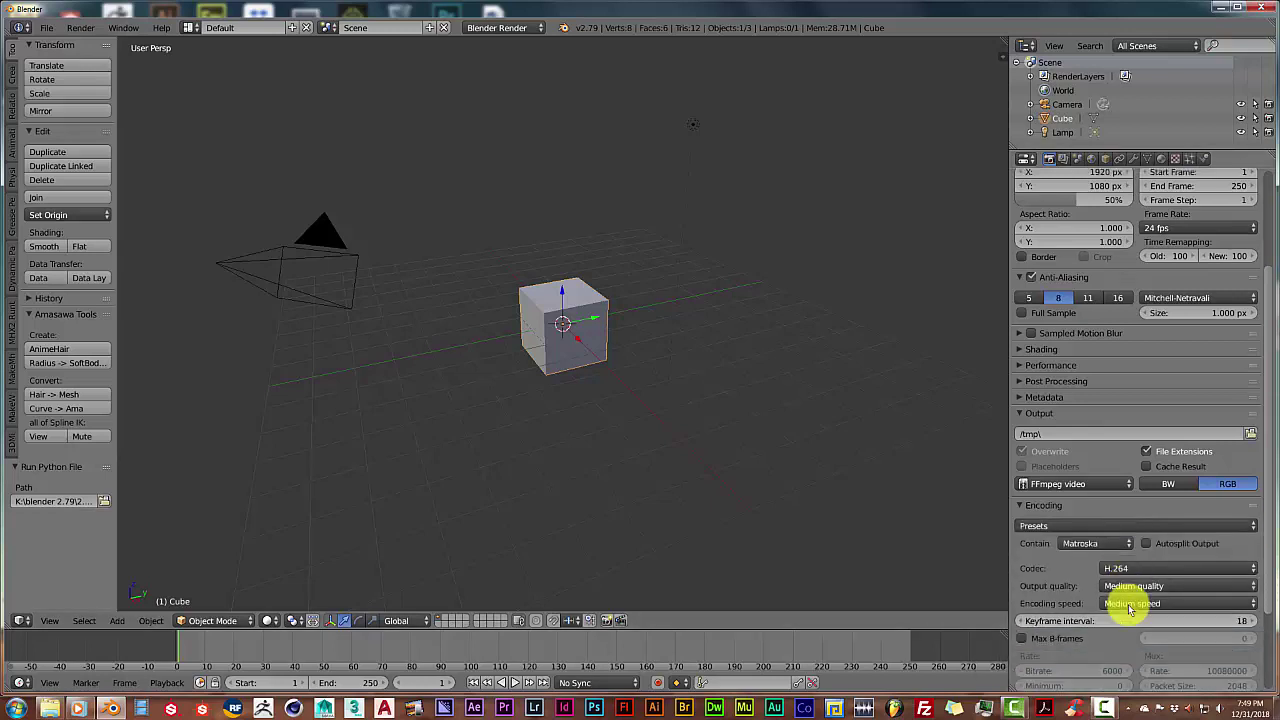
{"action": "scroll", "coordinate": [1130, 610], "scroll_direction": "up", "scroll_amount": 4}
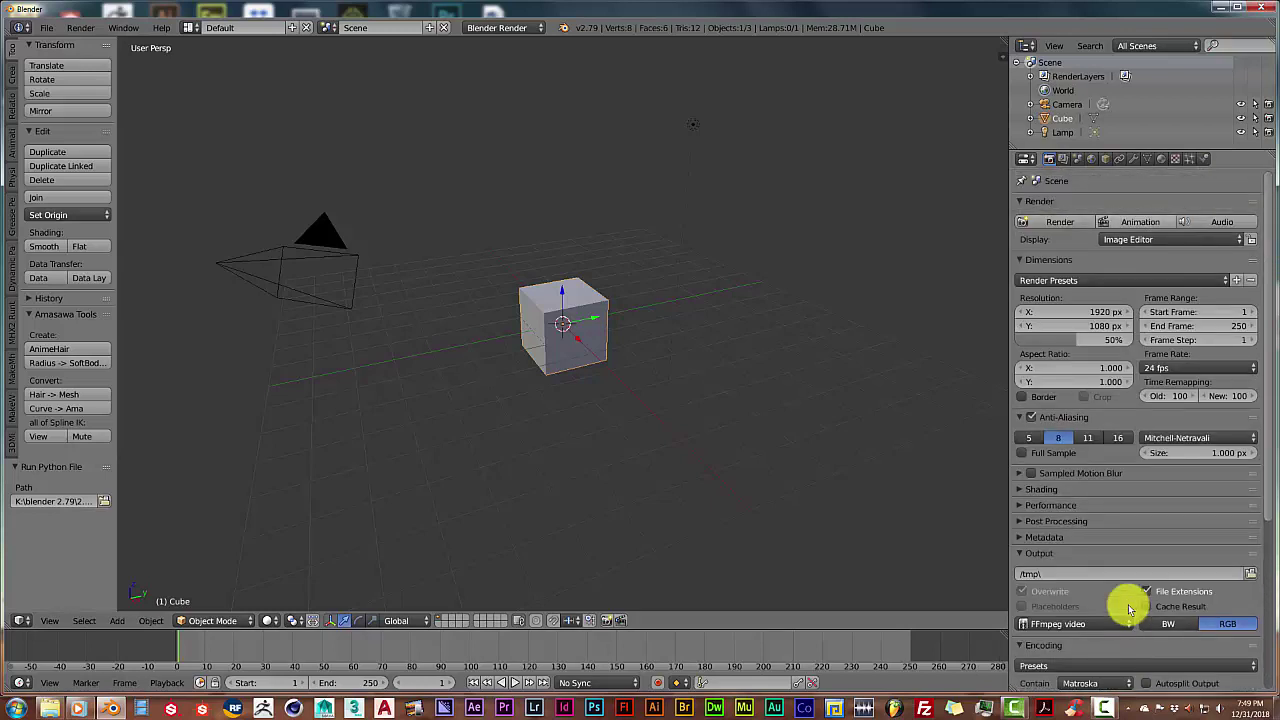